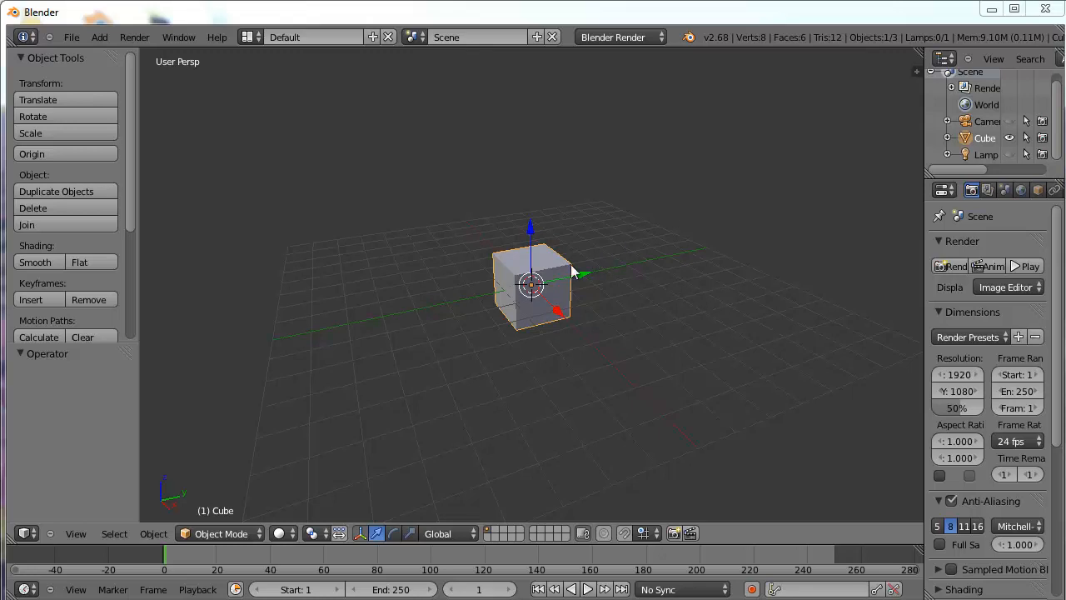
Delete the default cube and add a cylinder mesh in its place.
{"action": "key", "text": "x"}
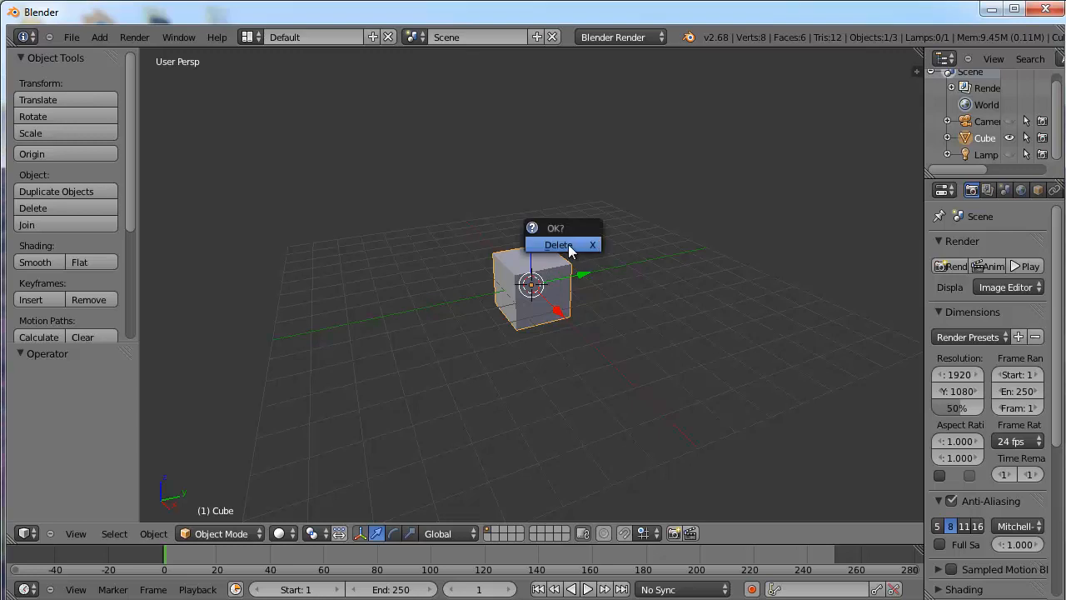
{"action": "left_click", "coordinate": [569, 247]}
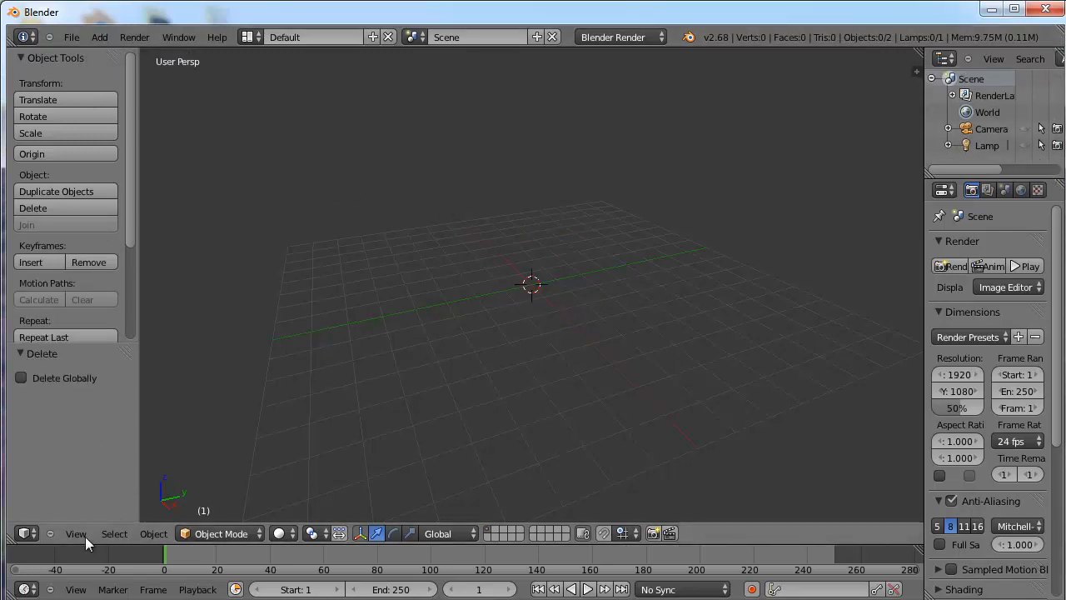
{"action": "left_click", "coordinate": [100, 37]}
{"action": "mouse_move", "coordinate": [108, 53]}
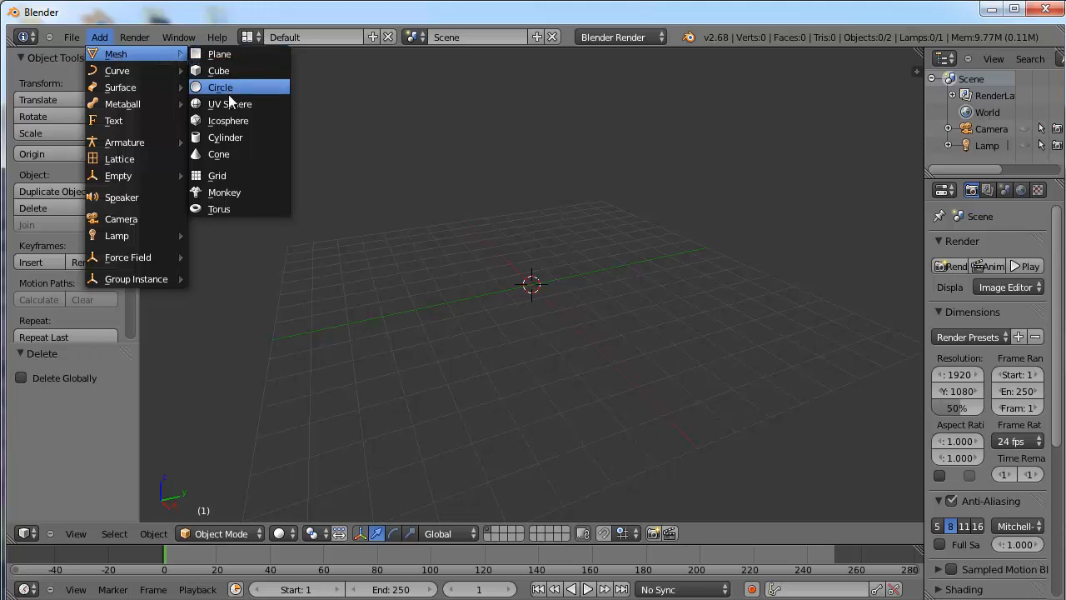
{"action": "left_click", "coordinate": [231, 138]}
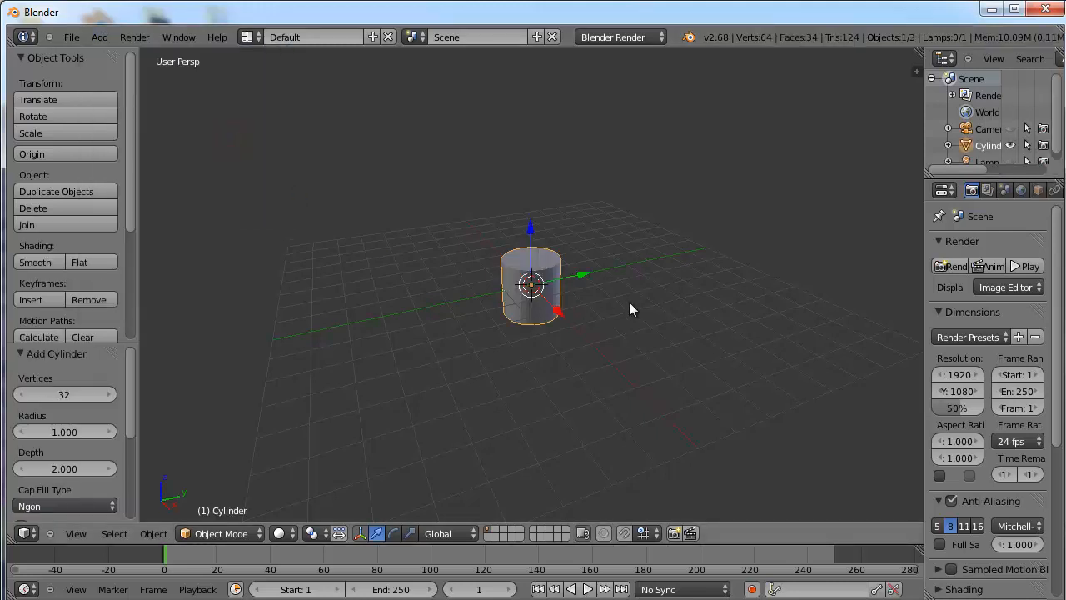
Rotate the cylinder 90° in the right side view so that it lies along the Y axis.
{"action": "middle_click_drag", "start_coordinate": [568, 388], "coordinate": [706, 328]}
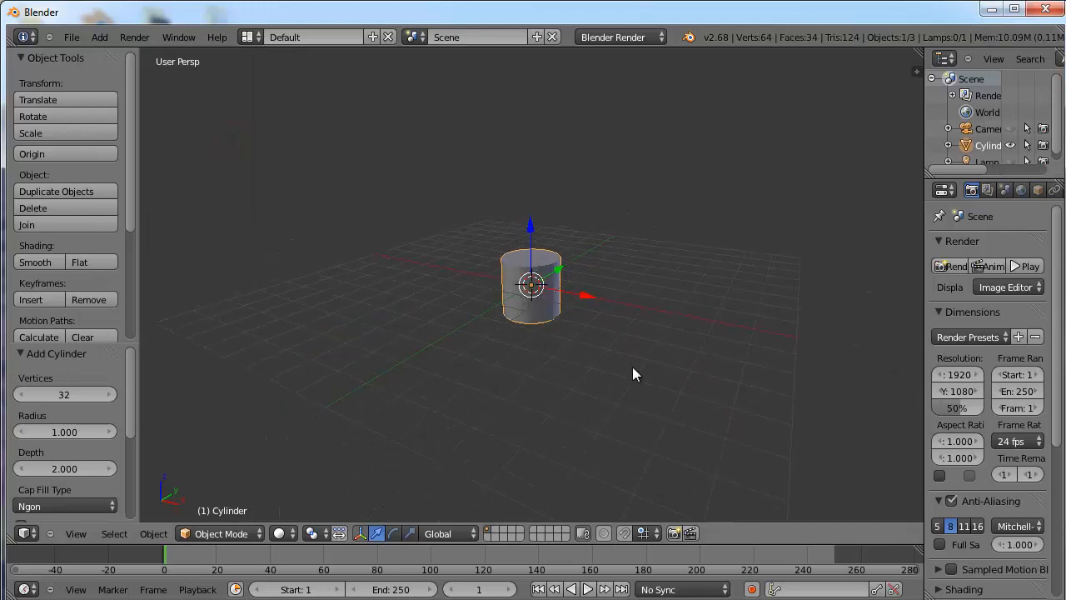
{"action": "middle_click_drag", "start_coordinate": [633, 375], "coordinate": [656, 365]}
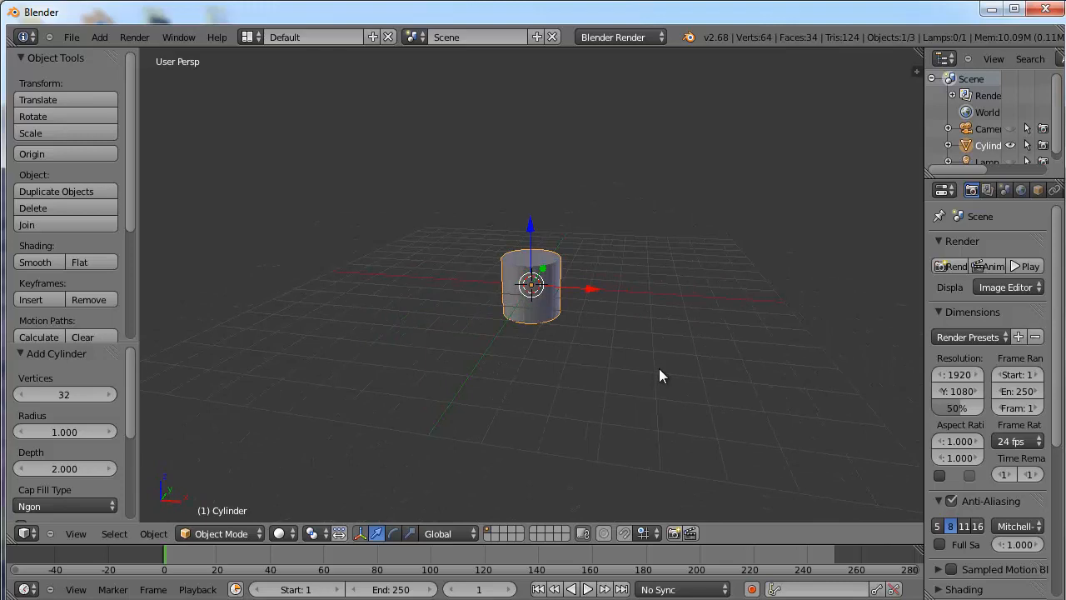
{"action": "key", "text": "KP_1"}
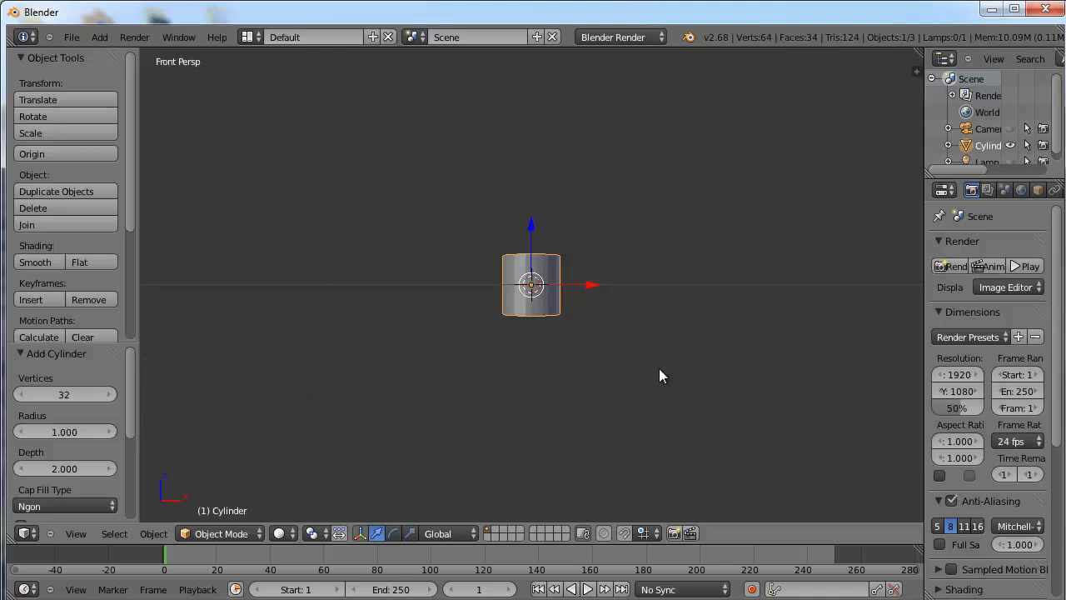
{"action": "key", "text": "KP_3"}
{"action": "key", "text": "KP_7"}
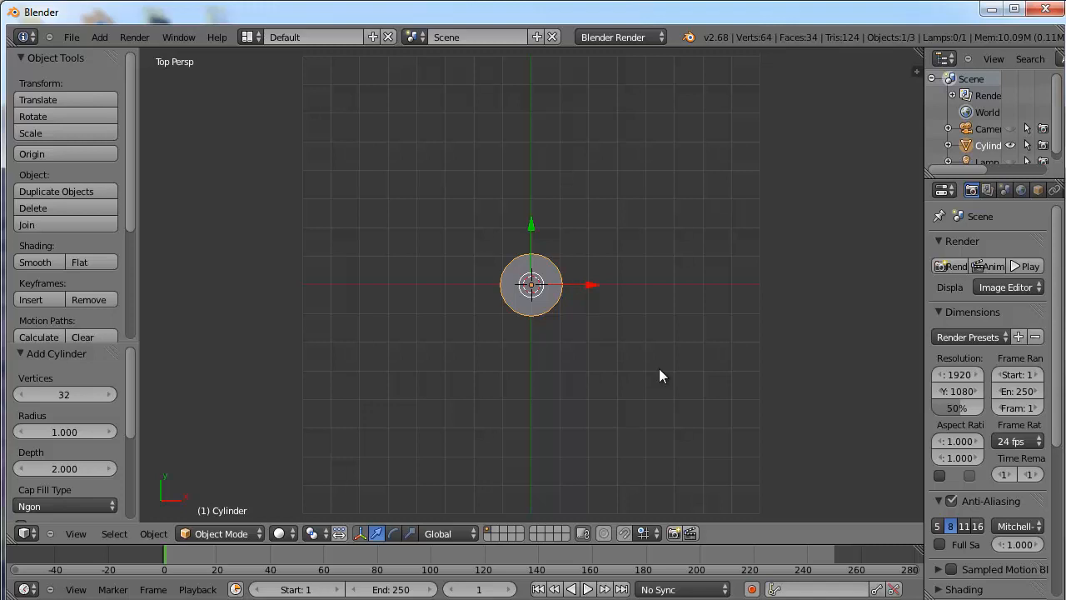
{"action": "key", "text": "KP_3"}
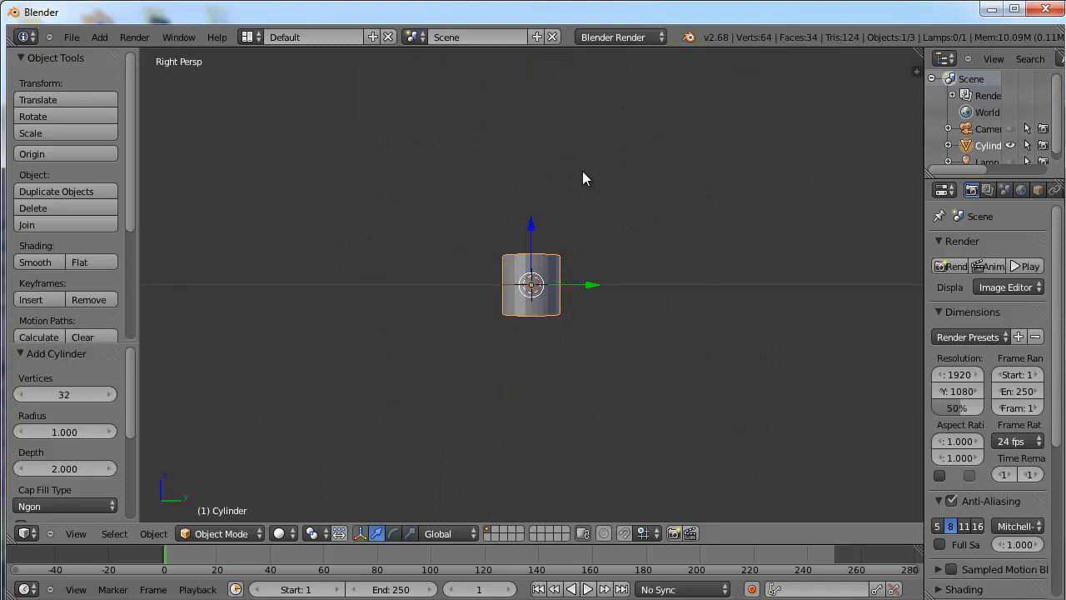
{"action": "key", "text": "r"}
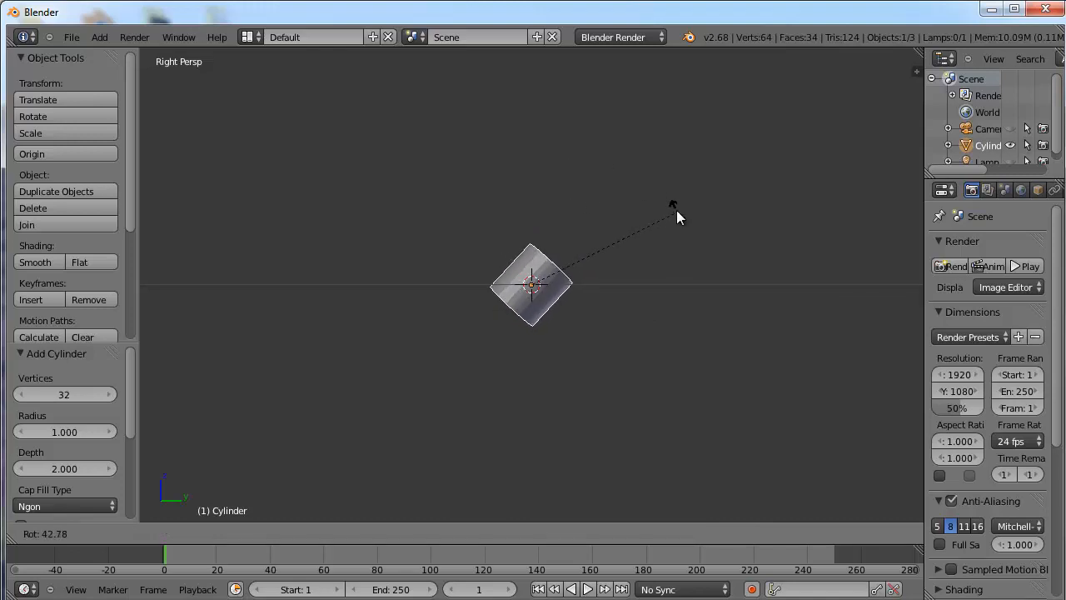
{"action": "type", "text": "90"}
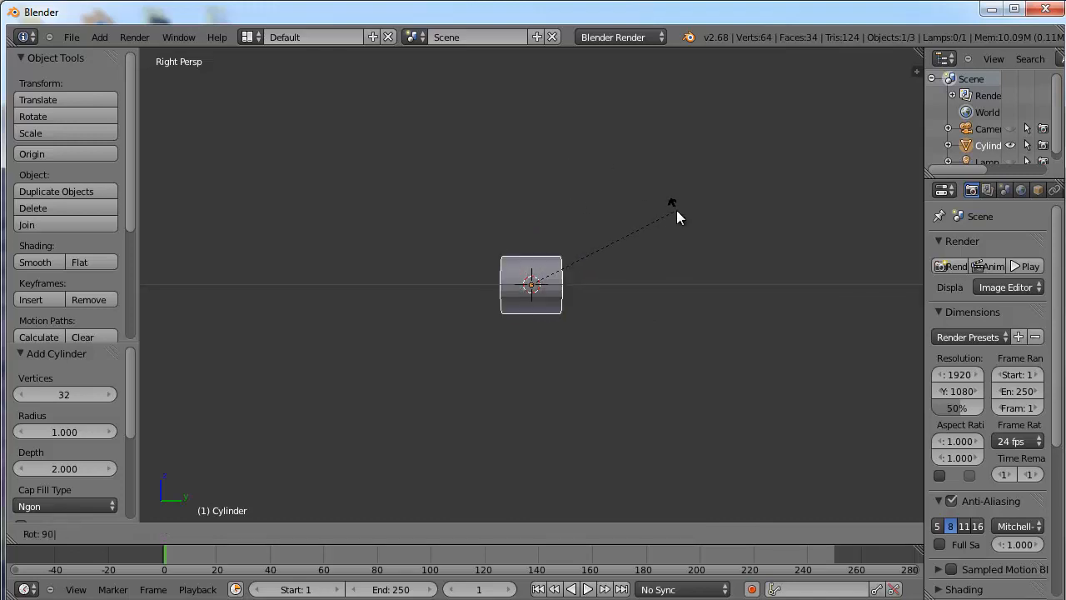
{"action": "left_click", "coordinate": [676, 209]}
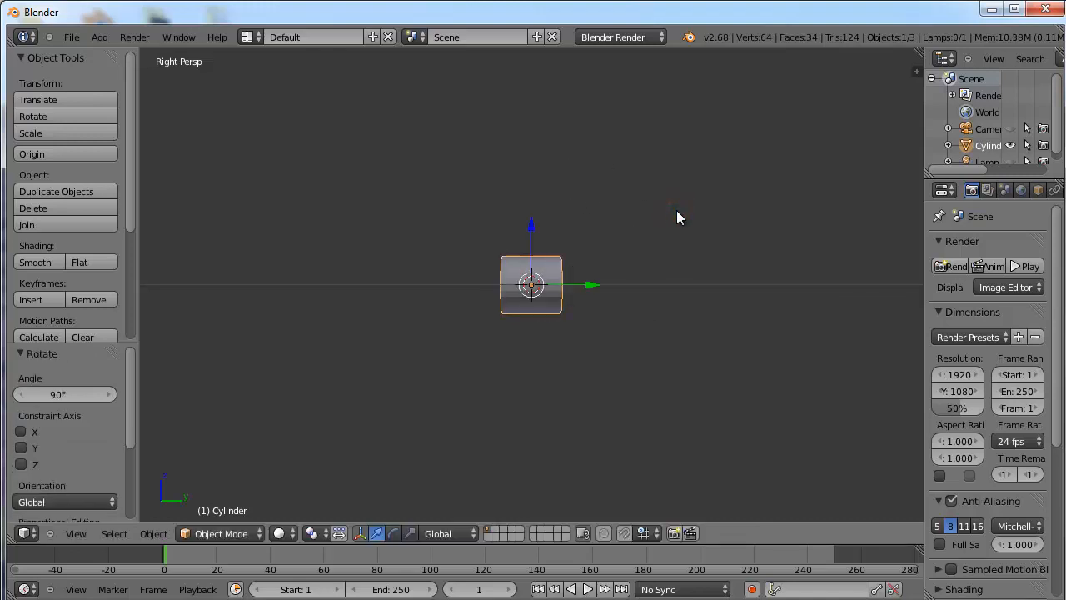
Stretch the cylinder along the Y axis, scaling it by about 5.96 and again by about 1.35.
{"action": "middle_click_drag", "start_coordinate": [652, 315], "coordinate": [640, 393]}
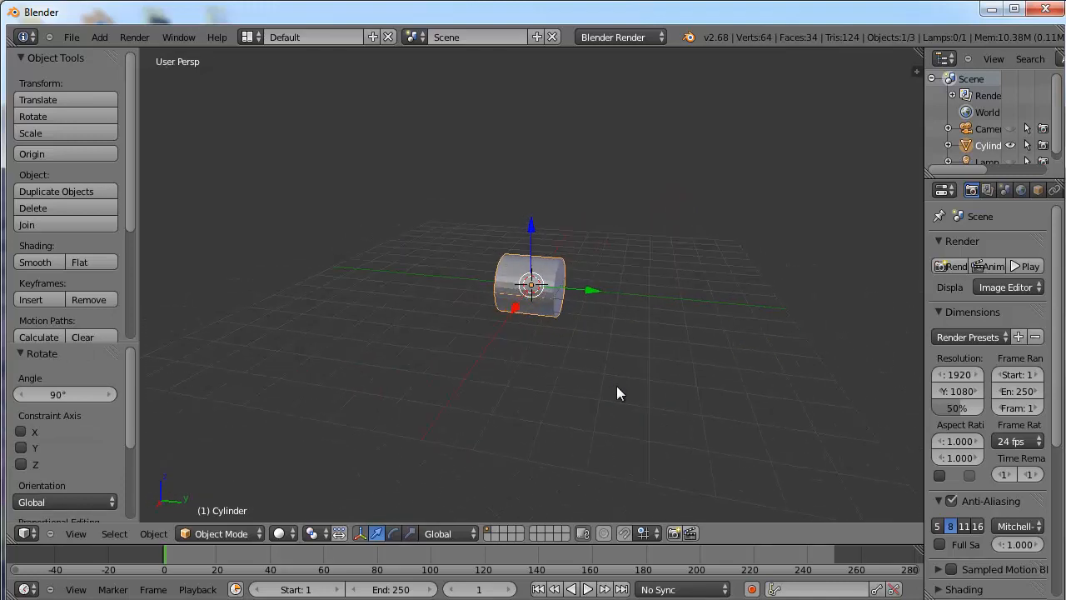
{"action": "left_click", "coordinate": [409, 533]}
{"action": "left_click_drag", "start_coordinate": [594, 290], "coordinate": [905, 344]}
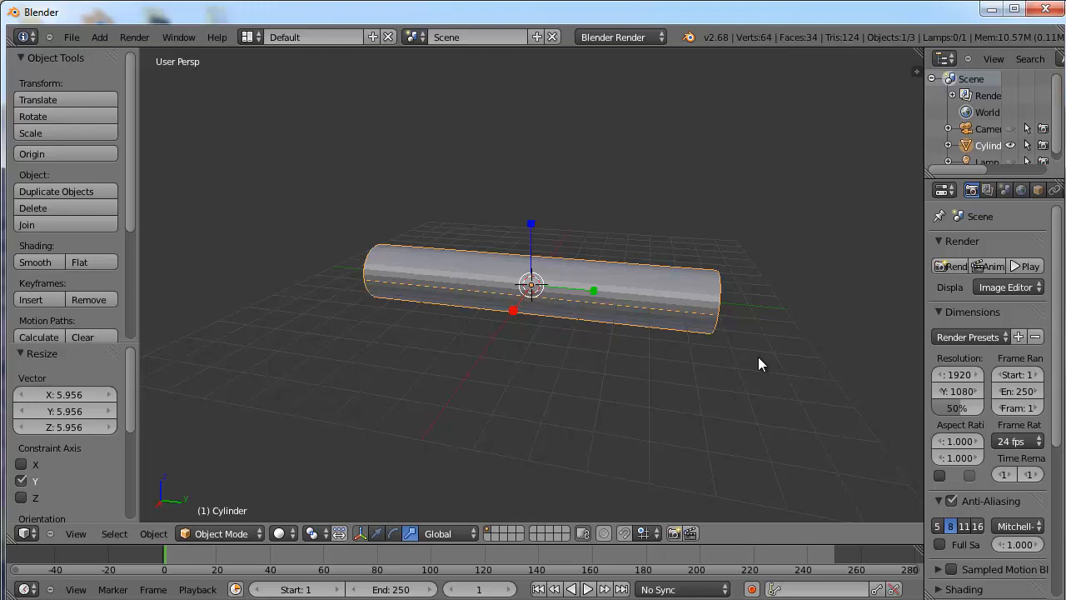
{"action": "scroll", "coordinate": [750, 330], "scroll_direction": "down", "scroll_amount": 3}
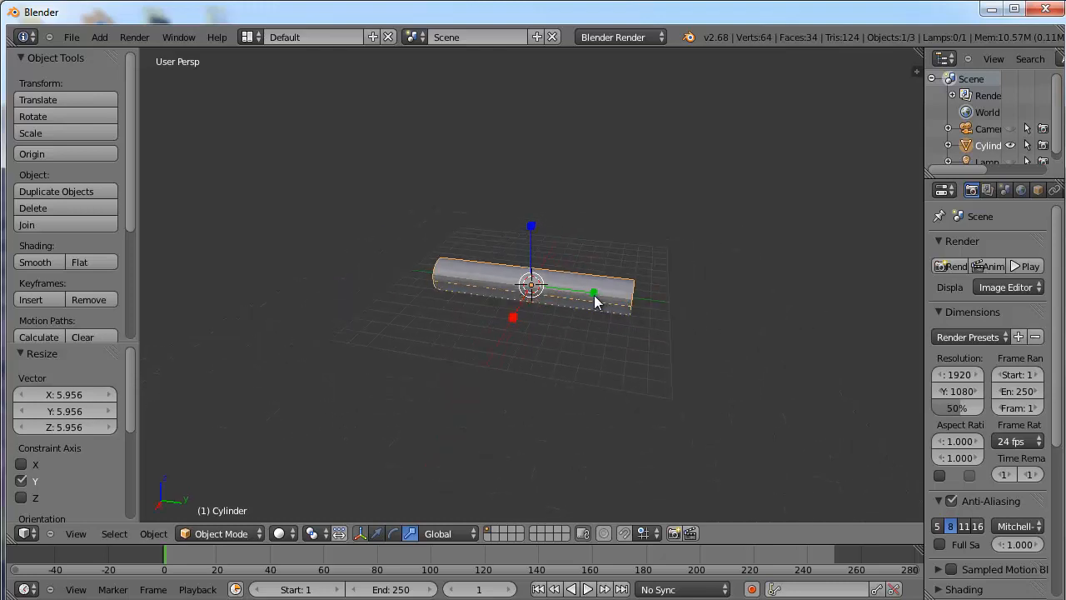
{"action": "left_click_drag", "start_coordinate": [594, 295], "coordinate": [614, 292]}
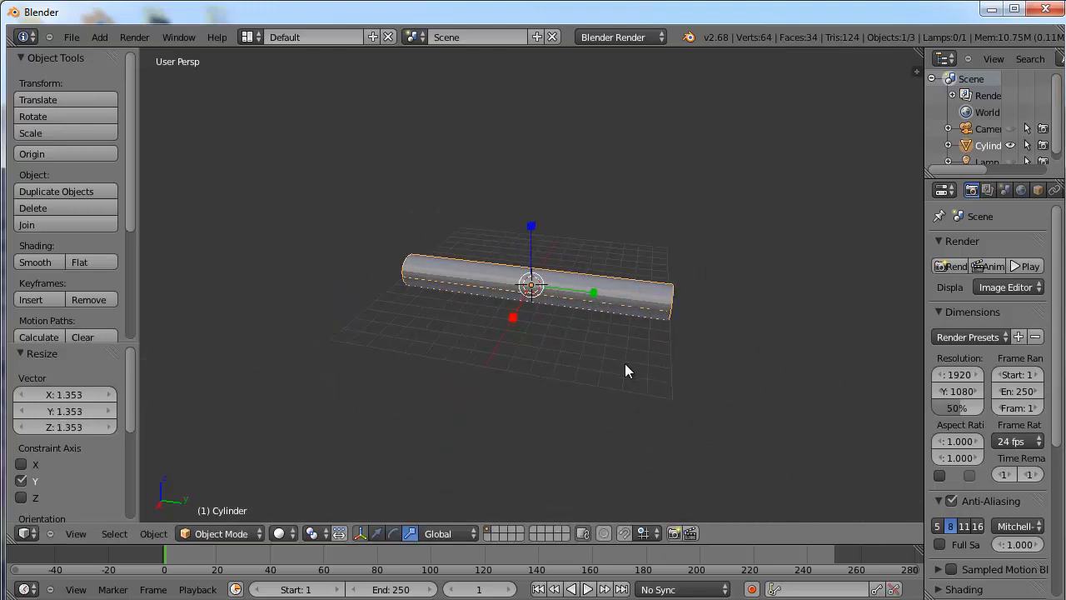
In Edit Mode, add one loop cut around the cylinder and slide it about 0.8 of the way towards the positive Y end.
{"action": "middle_click_drag", "start_coordinate": [627, 371], "coordinate": [649, 349]}
{"action": "key", "text": "KP_3"}
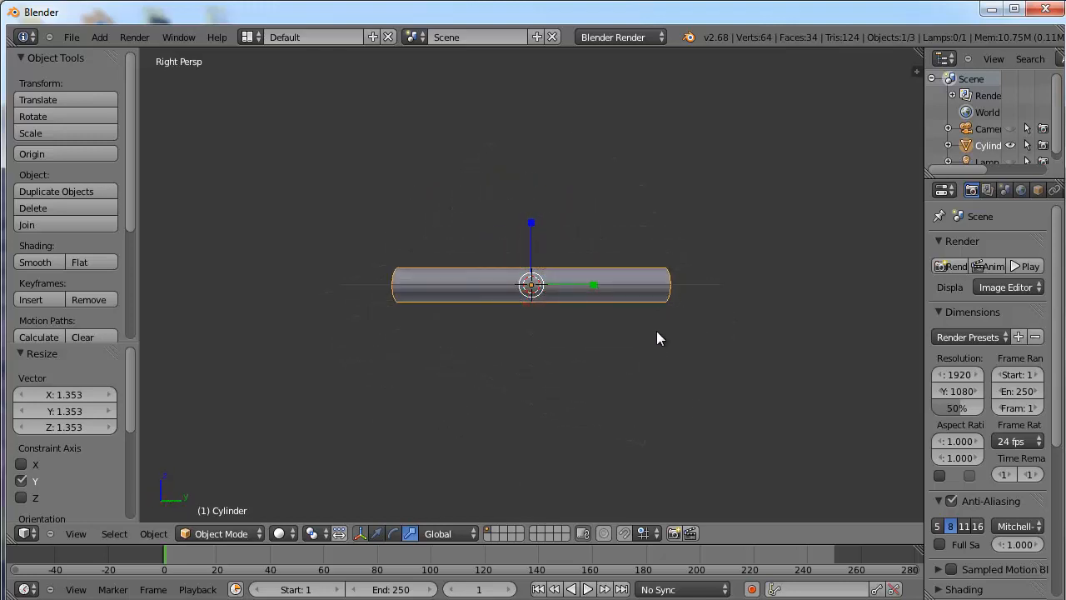
{"action": "scroll", "coordinate": [505, 292], "scroll_direction": "up", "scroll_amount": 5}
{"action": "scroll", "coordinate": [505, 292], "scroll_direction": "down", "scroll_amount": 1}
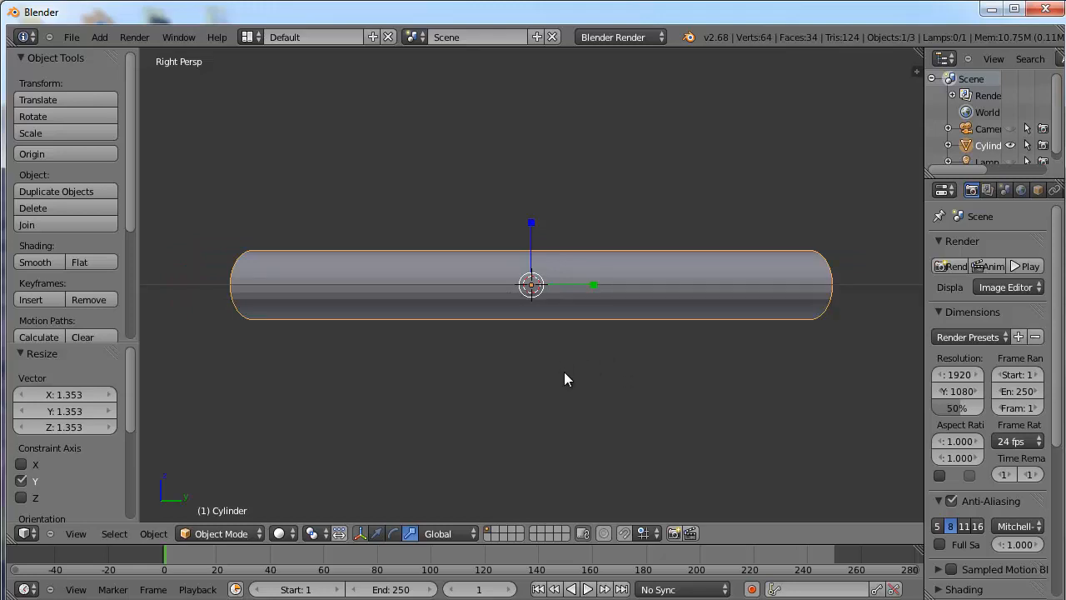
{"action": "key", "text": "Tab"}
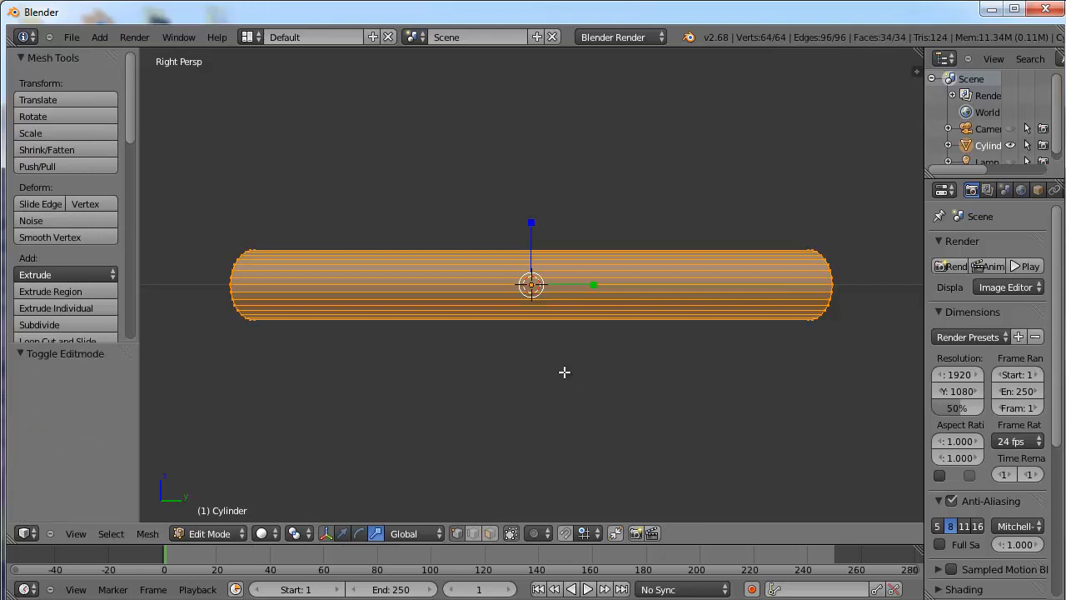
{"action": "left_click", "coordinate": [210, 533]}
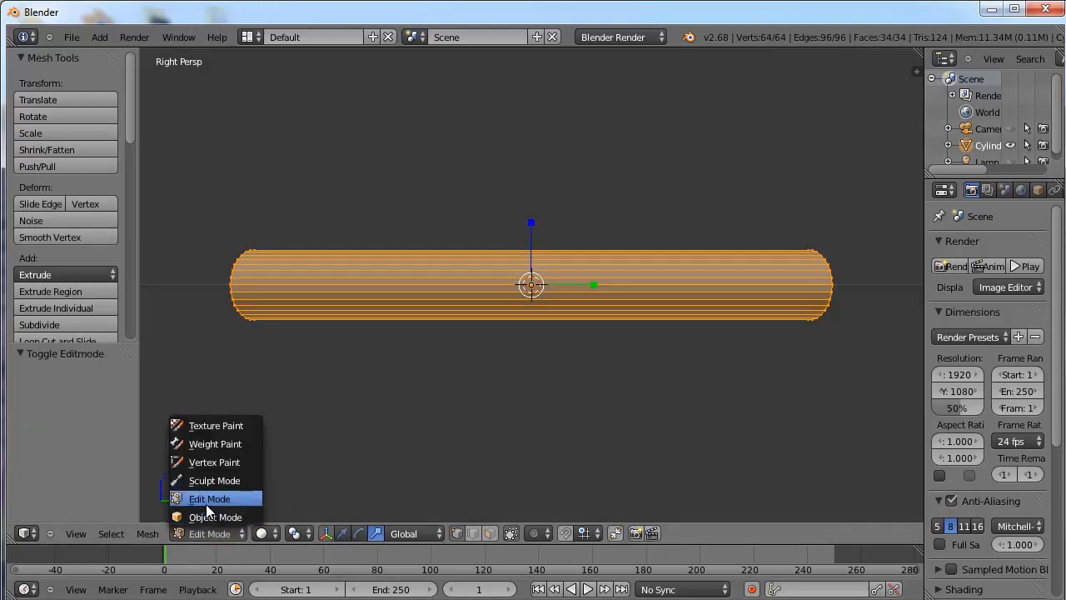
{"action": "left_click", "coordinate": [207, 500]}
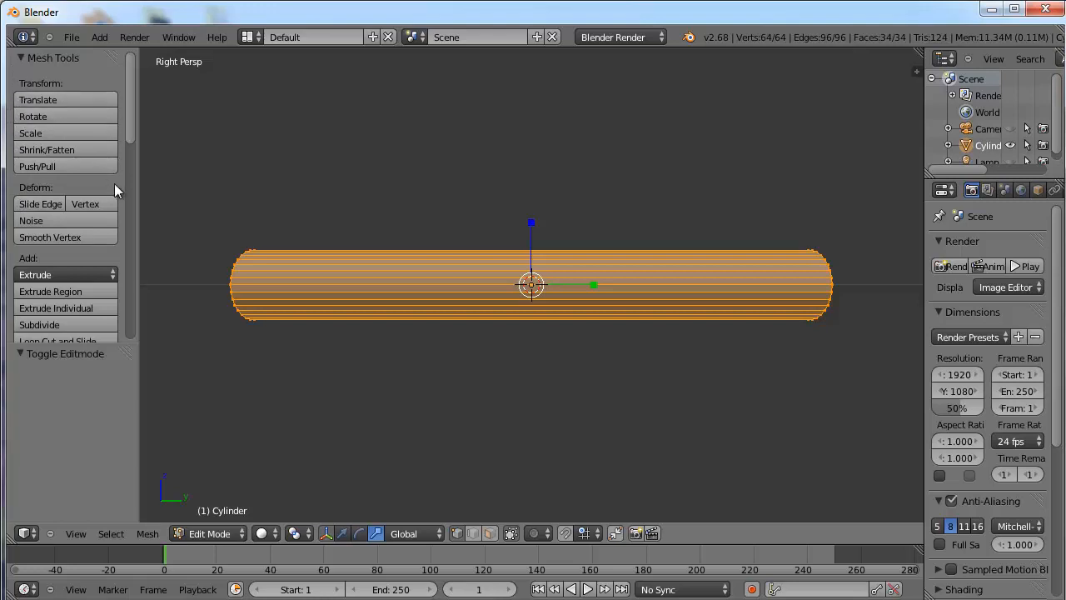
{"action": "scroll", "coordinate": [130, 146], "scroll_direction": "down", "scroll_amount": 5}
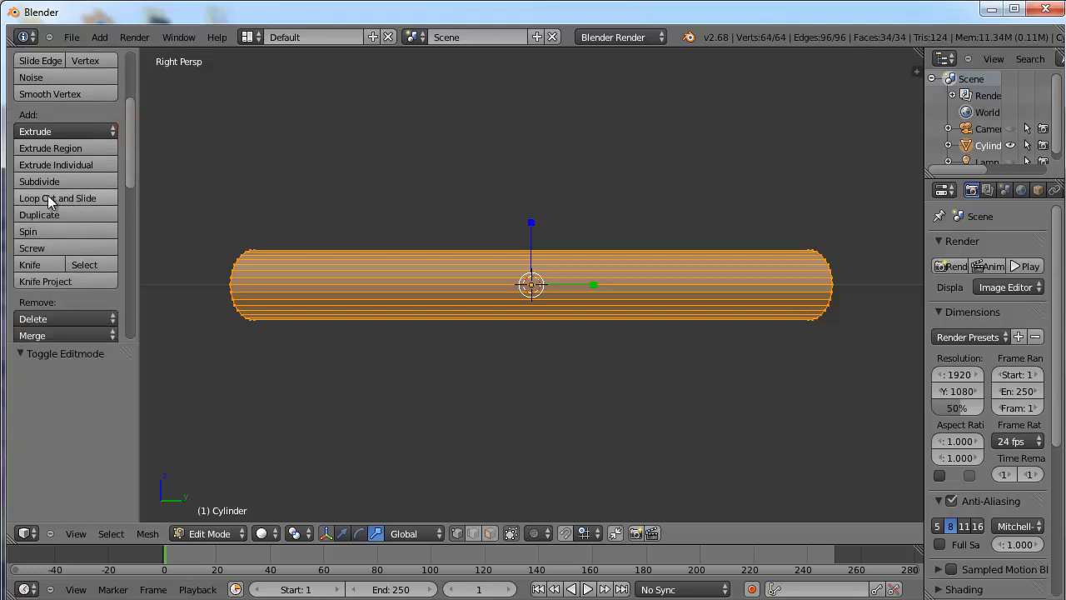
{"action": "left_click", "coordinate": [81, 196]}
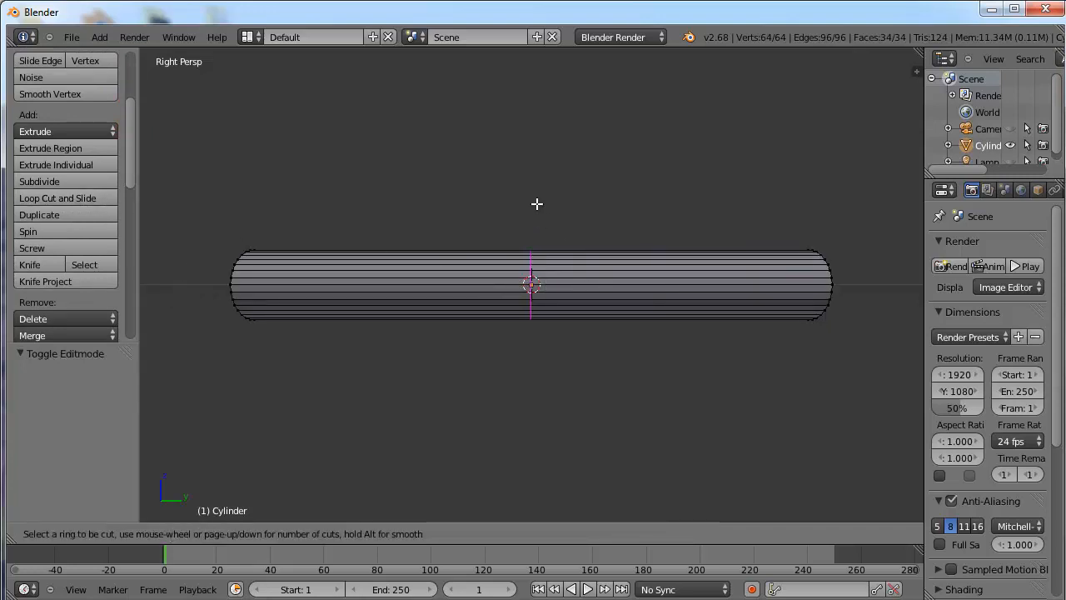
{"action": "left_click", "coordinate": [567, 278]}
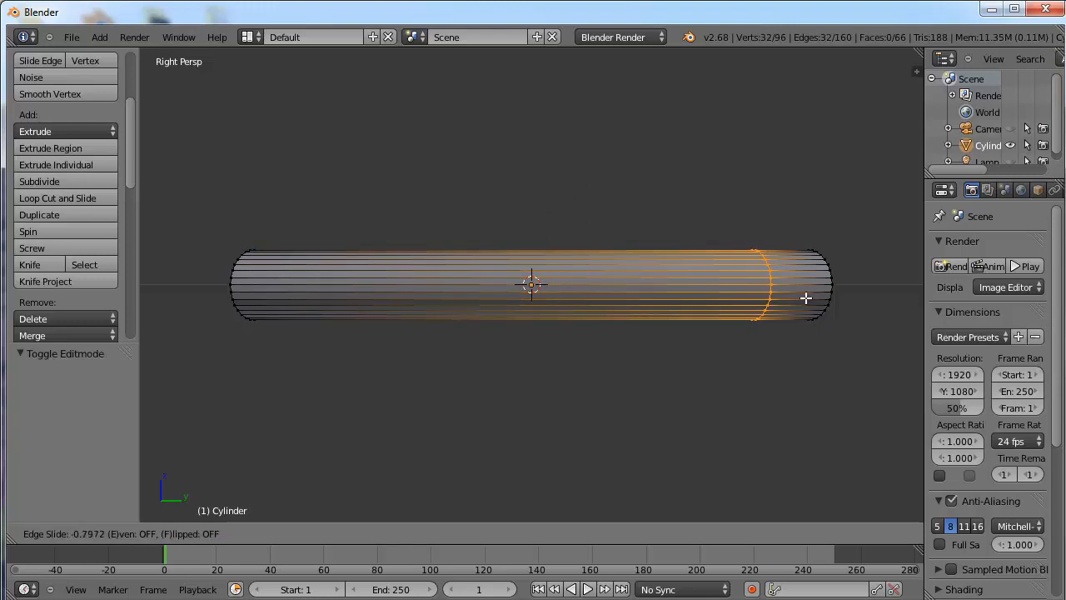
{"action": "left_click", "coordinate": [806, 298]}
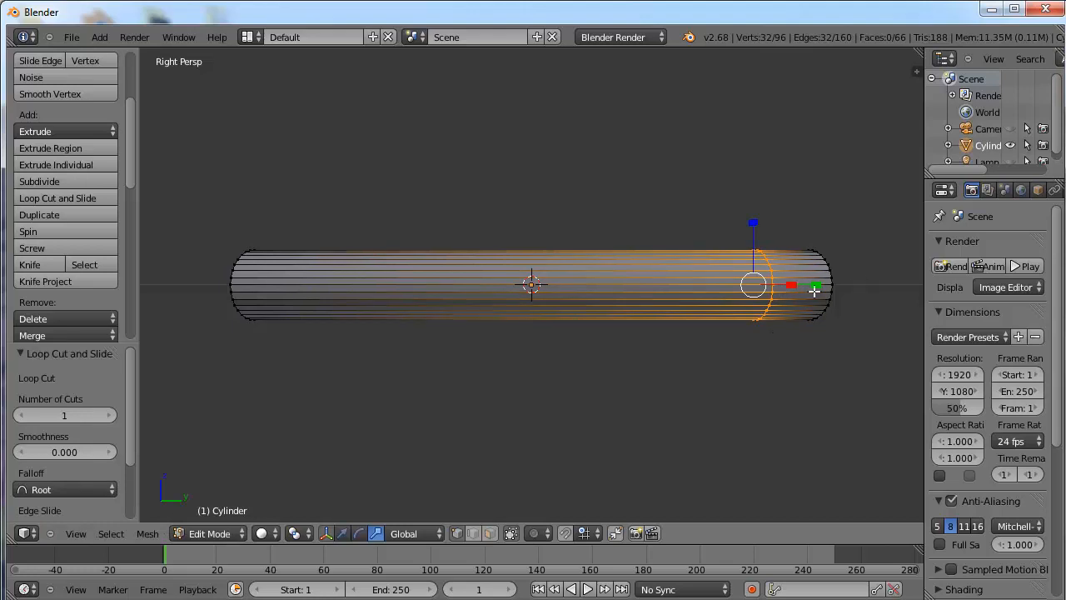
Switch to edge selection and select the edge loop around the cylinder's positive Y end cap.
{"action": "middle_click_drag", "start_coordinate": [841, 405], "coordinate": [659, 238]}
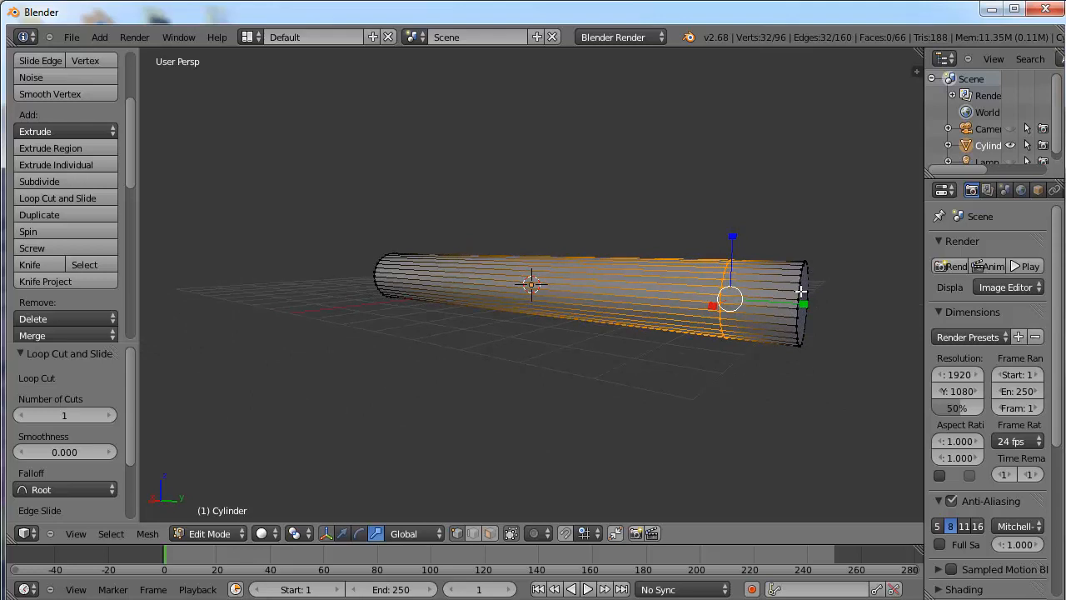
{"action": "middle_click_drag", "start_coordinate": [745, 428], "coordinate": [711, 422]}
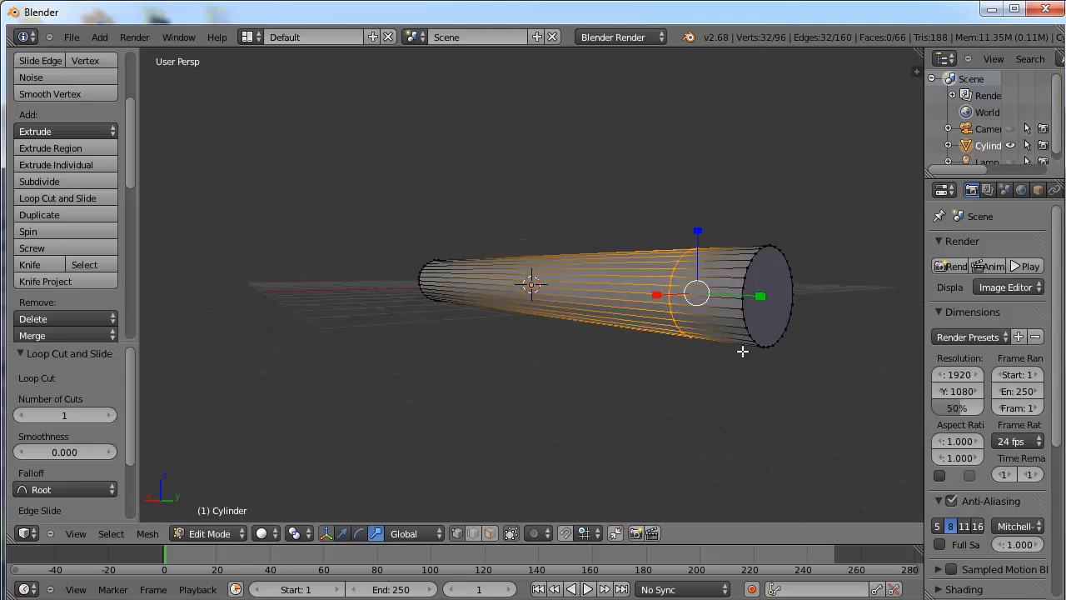
{"action": "left_click", "coordinate": [473, 534]}
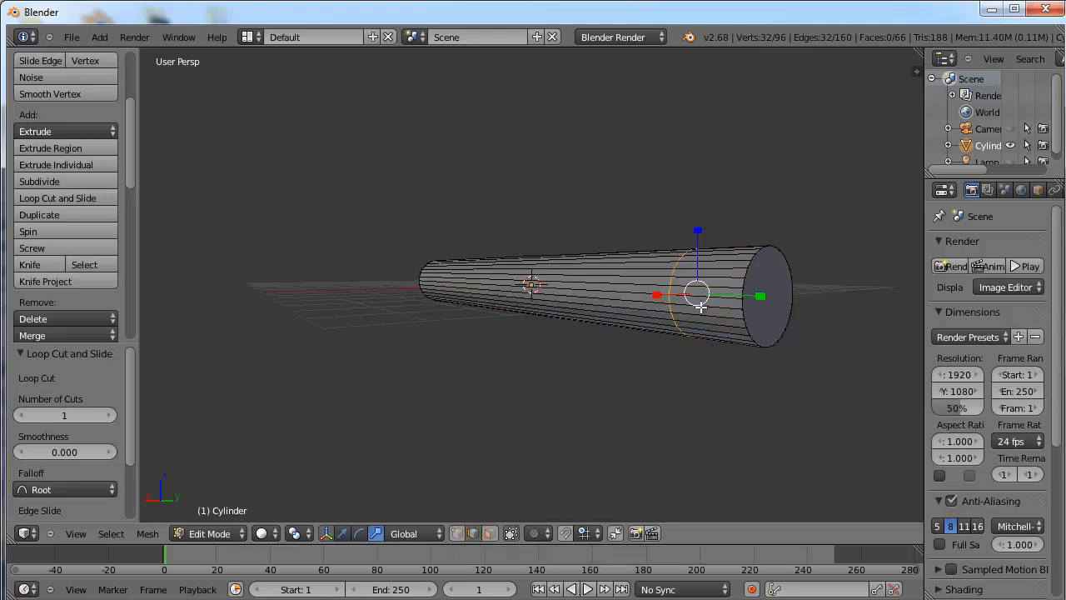
{"action": "right_click", "coordinate": [741, 305]}
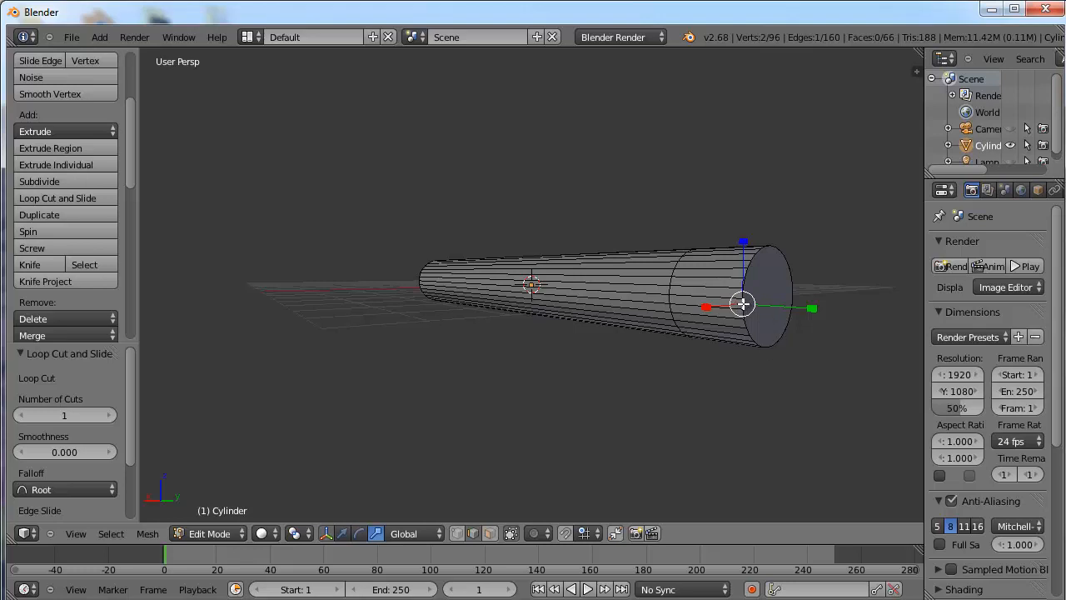
{"action": "right_click", "coordinate": [742, 304], "text": "alt"}
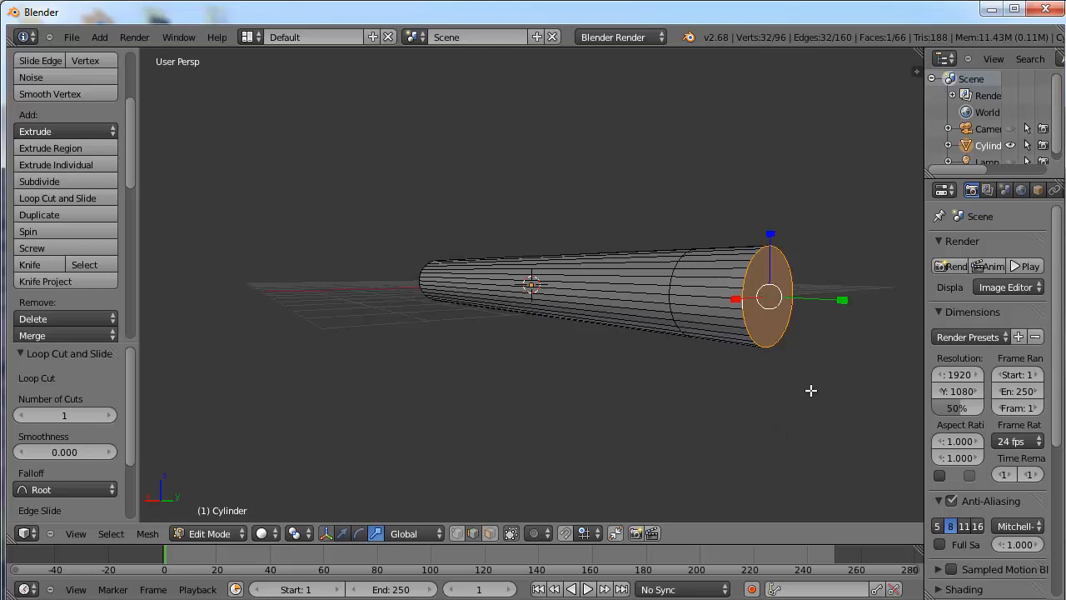
Display the mesh in wireframe shading and deselect all of its geometry.
{"action": "key", "text": "z"}
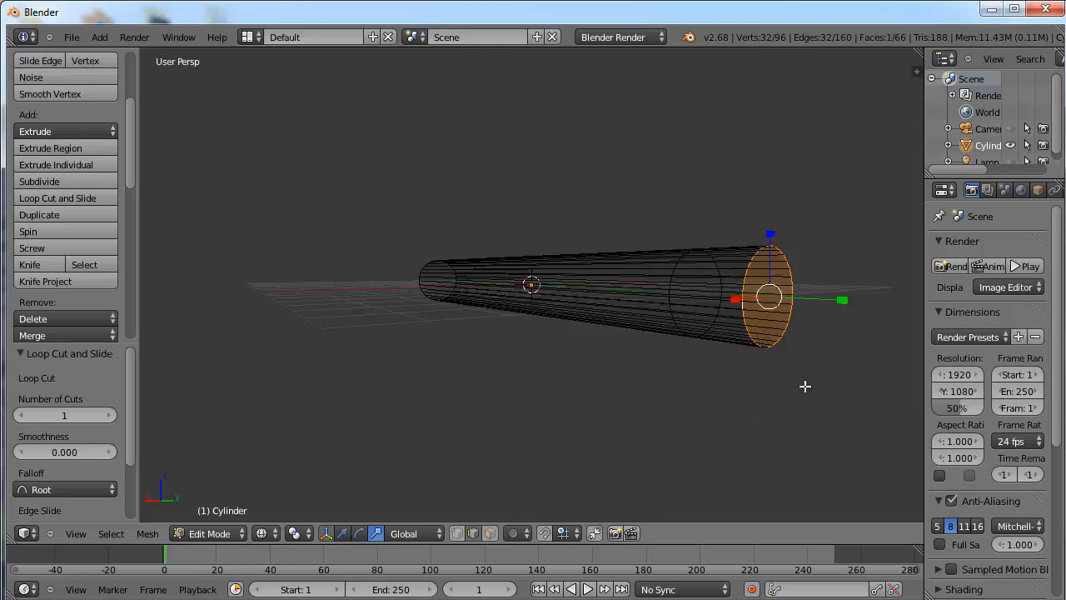
{"action": "mouse_move", "coordinate": [719, 391]}
{"action": "middle_mouse_down"}
{"action": "mouse_move", "coordinate": [797, 421]}
{"action": "mouse_move", "coordinate": [688, 393]}
{"action": "mouse_move", "coordinate": [711, 388]}
{"action": "mouse_move", "coordinate": [785, 274]}
{"action": "middle_mouse_up"}
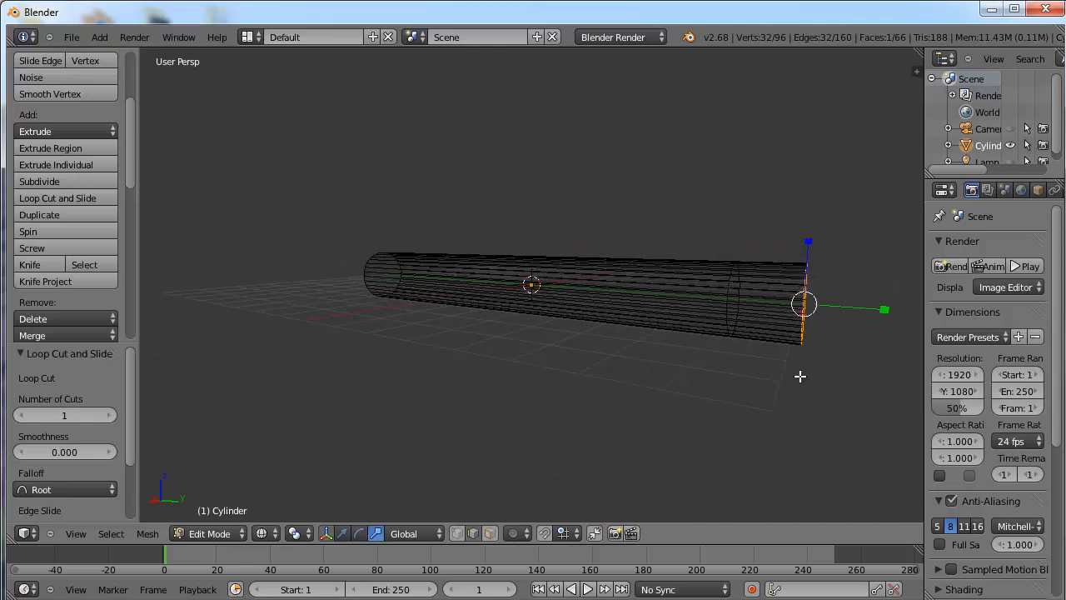
{"action": "key", "text": "a"}
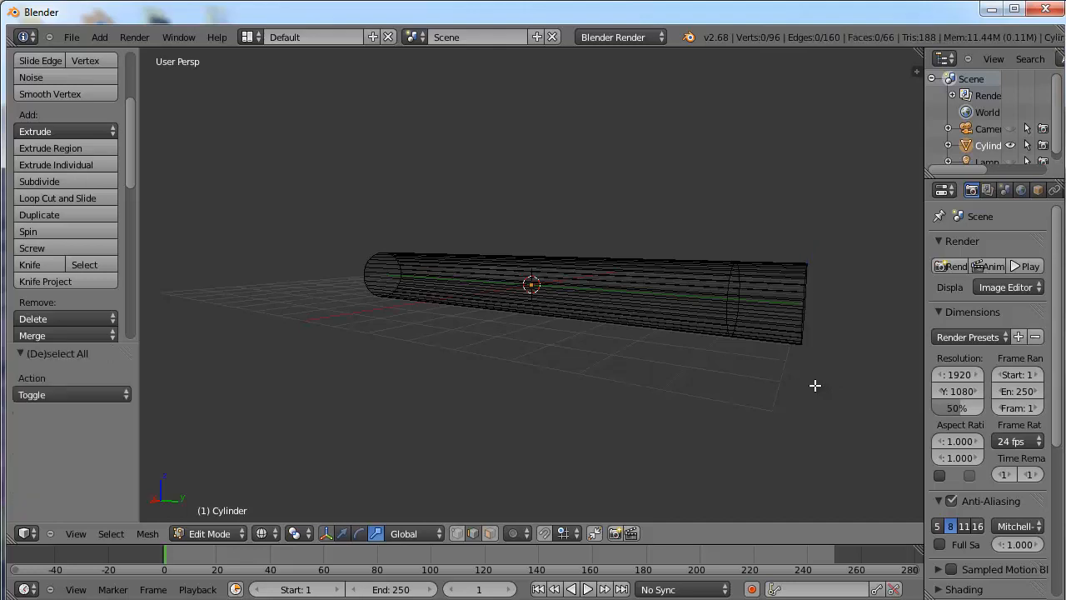
{"action": "scroll", "coordinate": [822, 364], "scroll_direction": "up", "scroll_amount": 2}
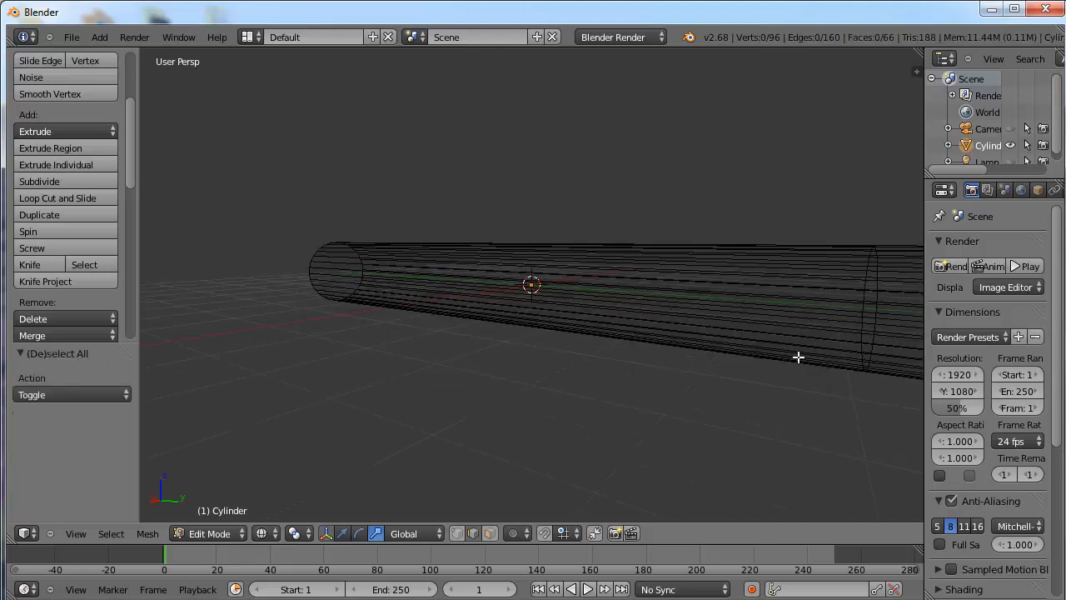
{"action": "middle_click_drag", "start_coordinate": [822, 317], "coordinate": [729, 368]}
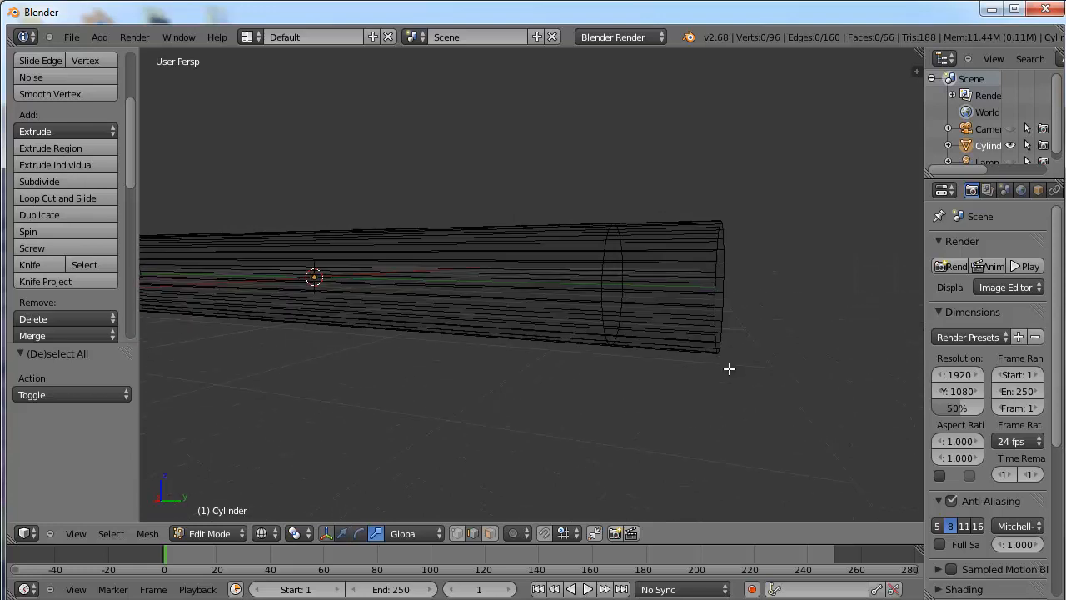
Box-select the cylinder's positive Y end cap in the right orthographic view, and return the mesh to solid shading.
{"action": "key", "text": "KP_3"}
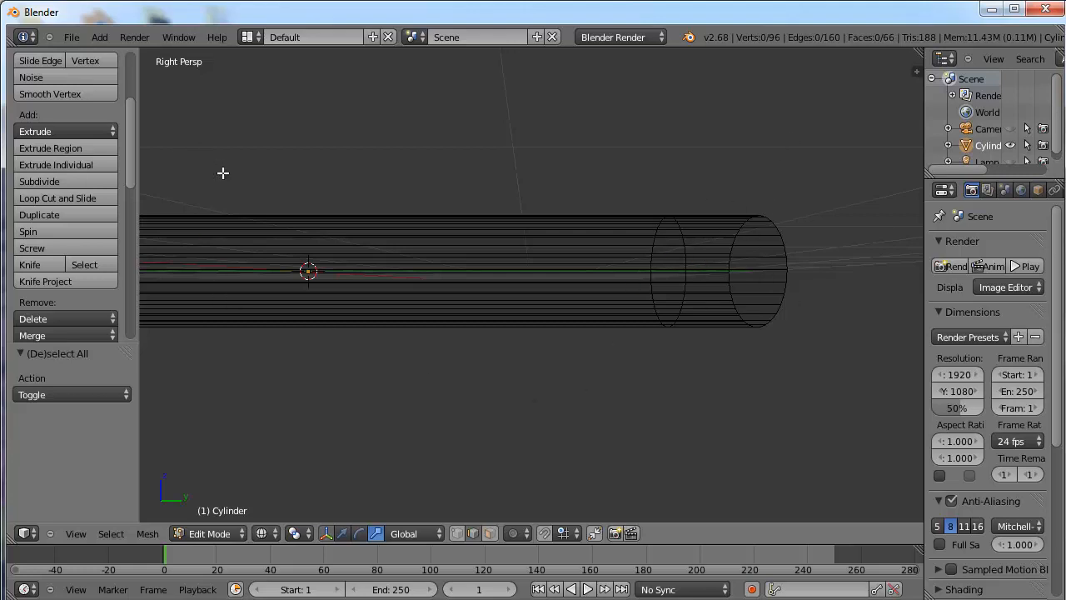
{"action": "key", "text": "KP_5"}
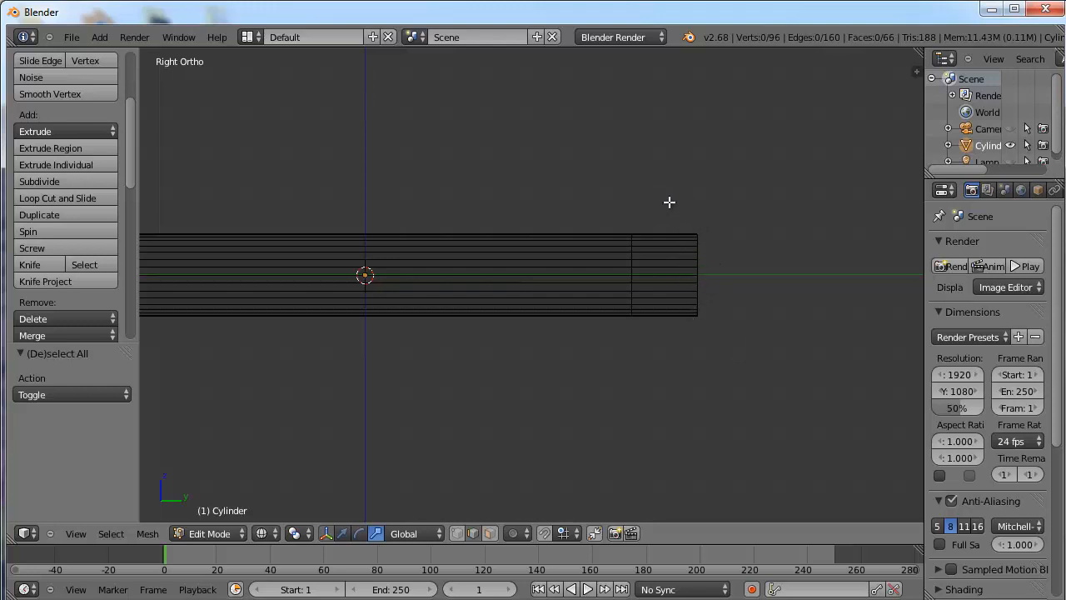
{"action": "key", "text": "b"}
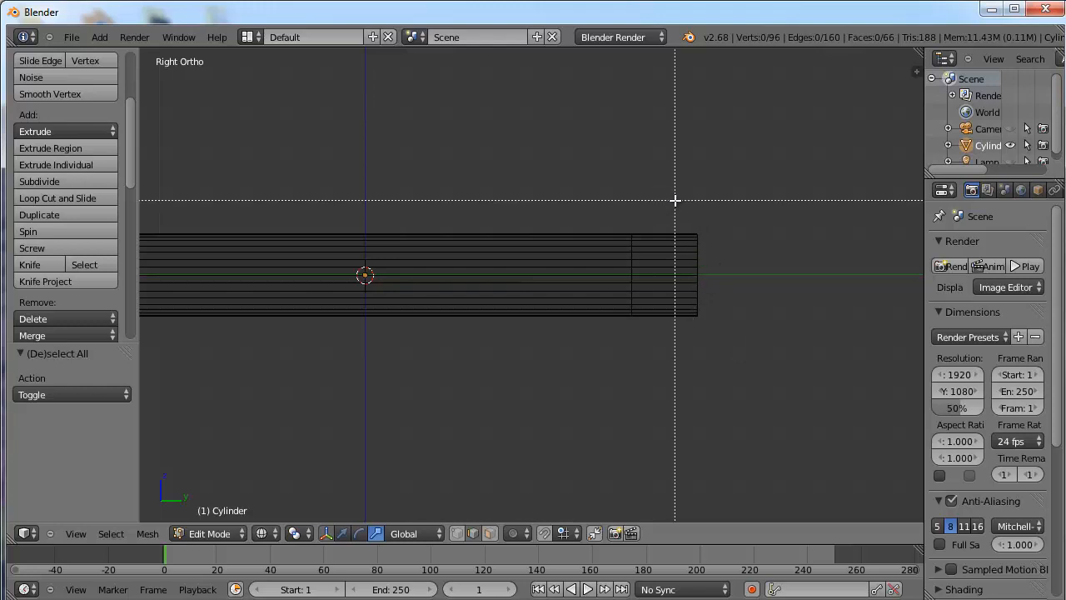
{"action": "left_click_drag", "start_coordinate": [686, 199], "coordinate": [724, 386]}
{"action": "middle_click_drag", "start_coordinate": [792, 356], "coordinate": [718, 393]}
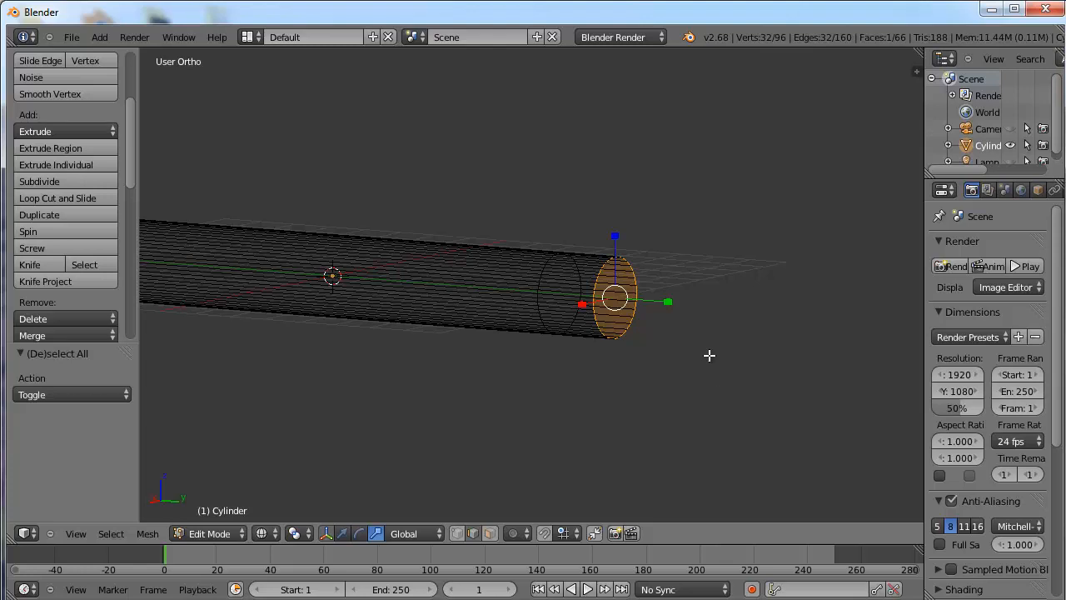
{"action": "key", "text": "z"}
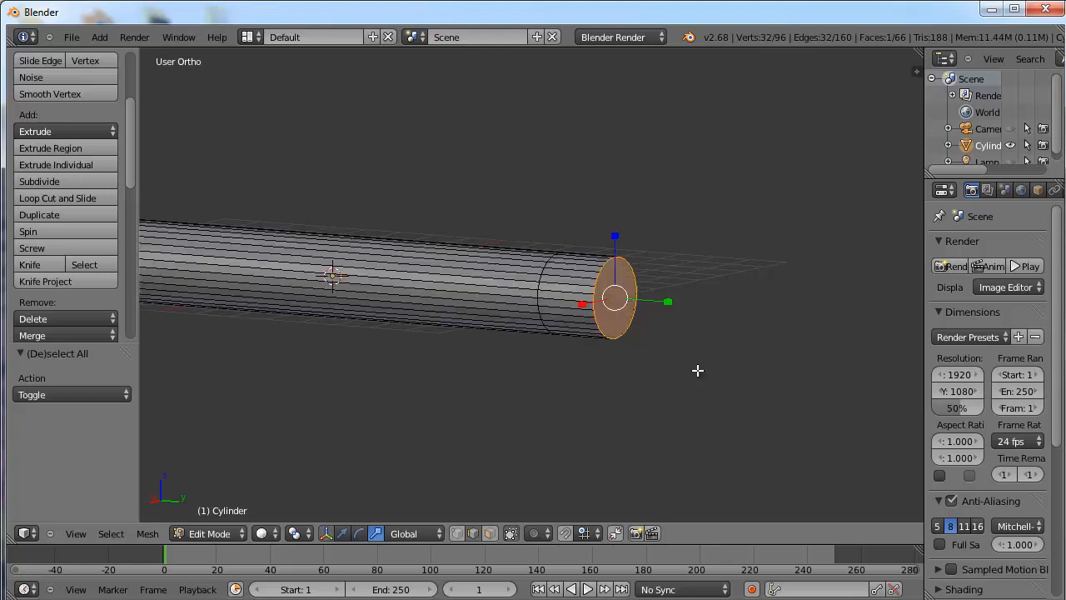
{"action": "middle_click_drag", "start_coordinate": [651, 370], "coordinate": [688, 386]}
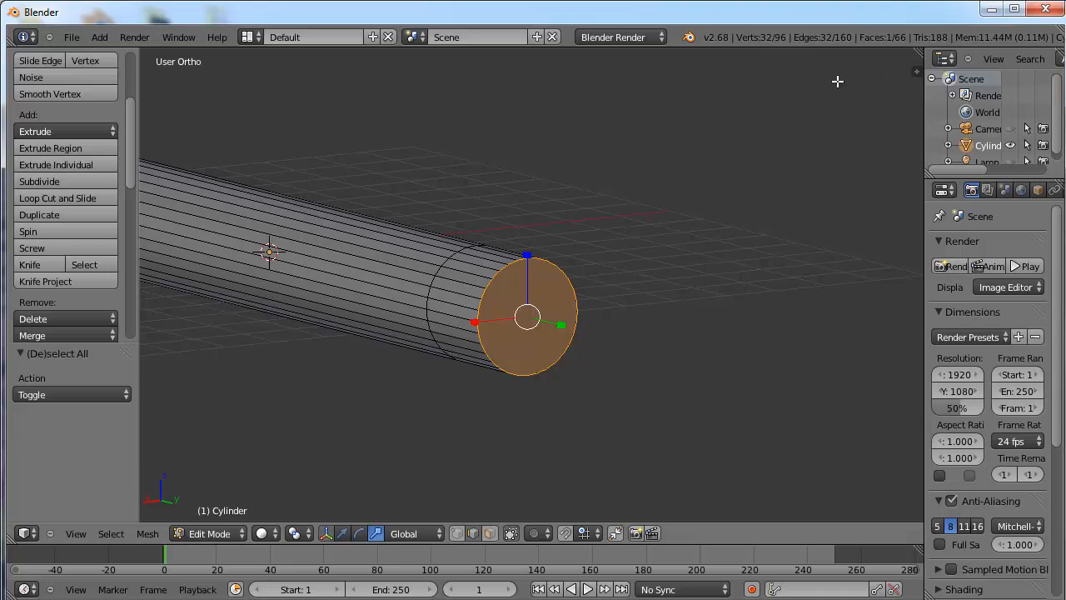
Scale the selected end cap down to a sharp point, by about 0.187 and again by about 0.059.
{"action": "key", "text": "s"}
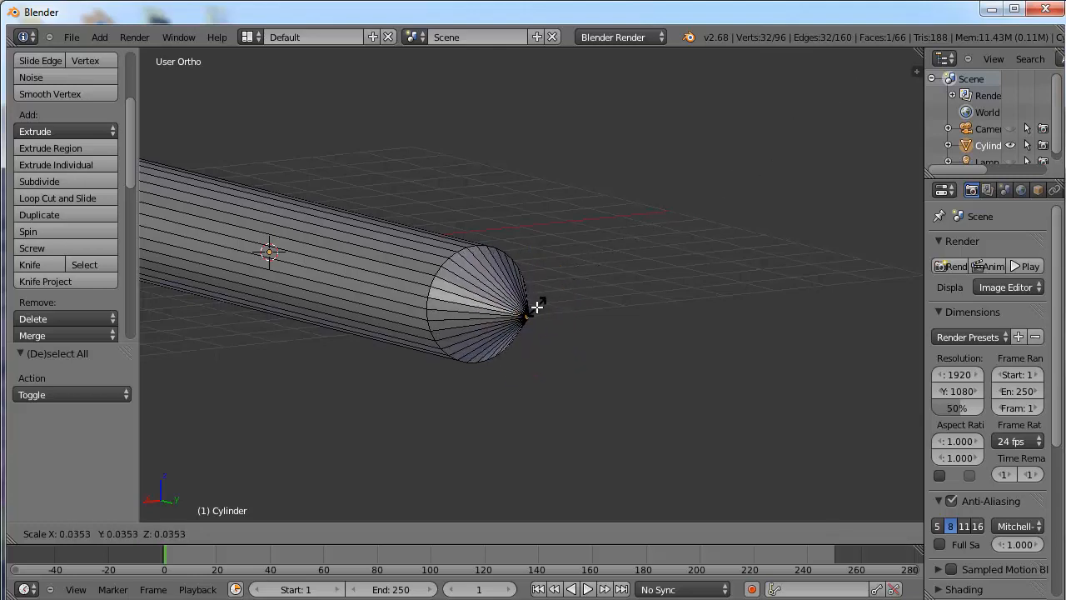
{"action": "left_click", "coordinate": [579, 266]}
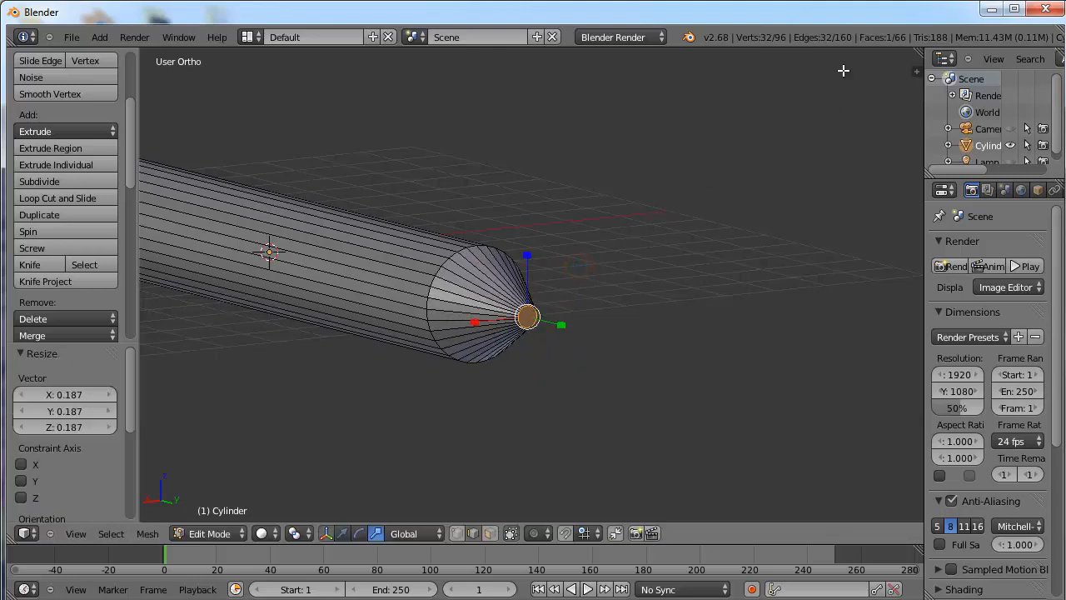
{"action": "key", "text": "s"}
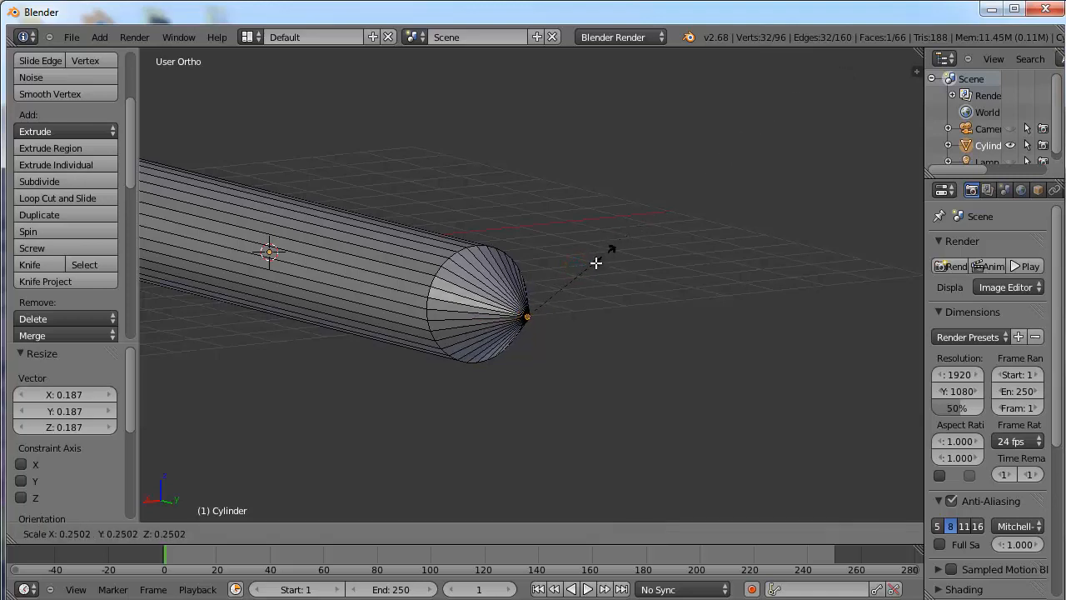
{"action": "left_click", "coordinate": [542, 300]}
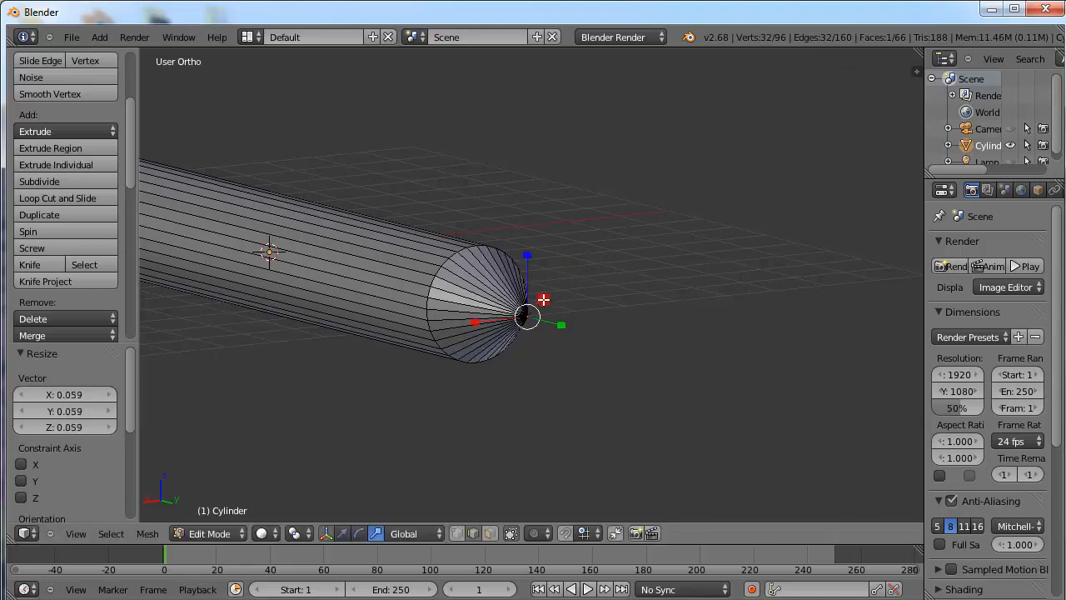
{"action": "scroll", "coordinate": [533, 358], "scroll_direction": "up", "scroll_amount": 2}
{"action": "scroll", "coordinate": [533, 359], "scroll_direction": "up", "scroll_amount": 5}
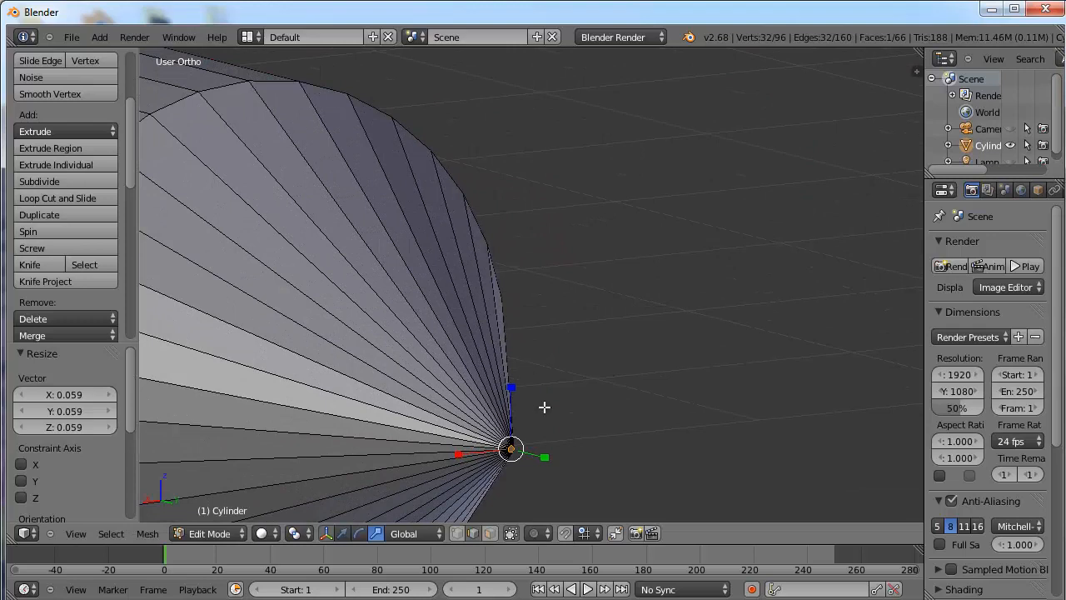
{"action": "scroll", "coordinate": [544, 406], "scroll_direction": "down", "scroll_amount": 6}
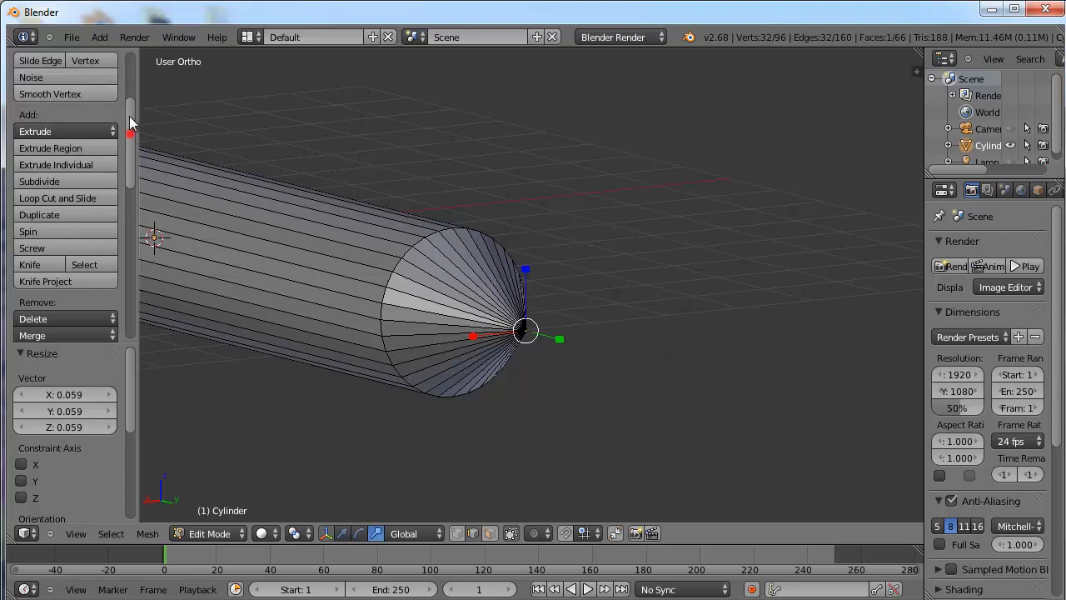
Add one loop cut around the cylinder's straight body and slide it about halfway towards the negative Y end.
{"action": "left_click_drag", "start_coordinate": [129, 116], "coordinate": [131, 81]}
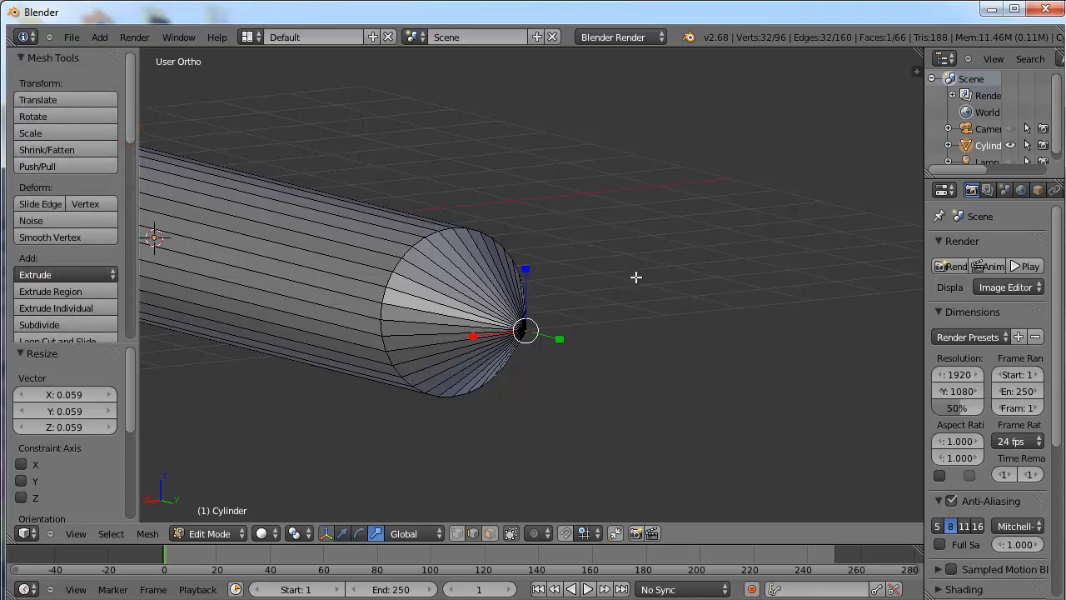
{"action": "middle_click_drag", "start_coordinate": [510, 406], "coordinate": [616, 394]}
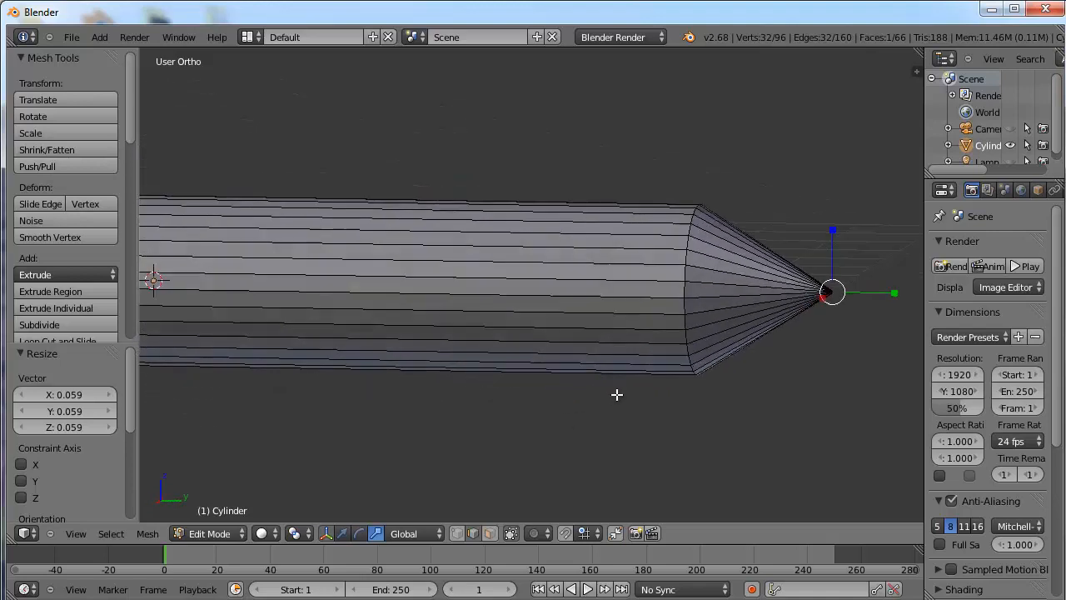
{"action": "scroll", "coordinate": [592, 385], "scroll_direction": "down", "scroll_amount": 4}
{"action": "key", "text": "KP_3"}
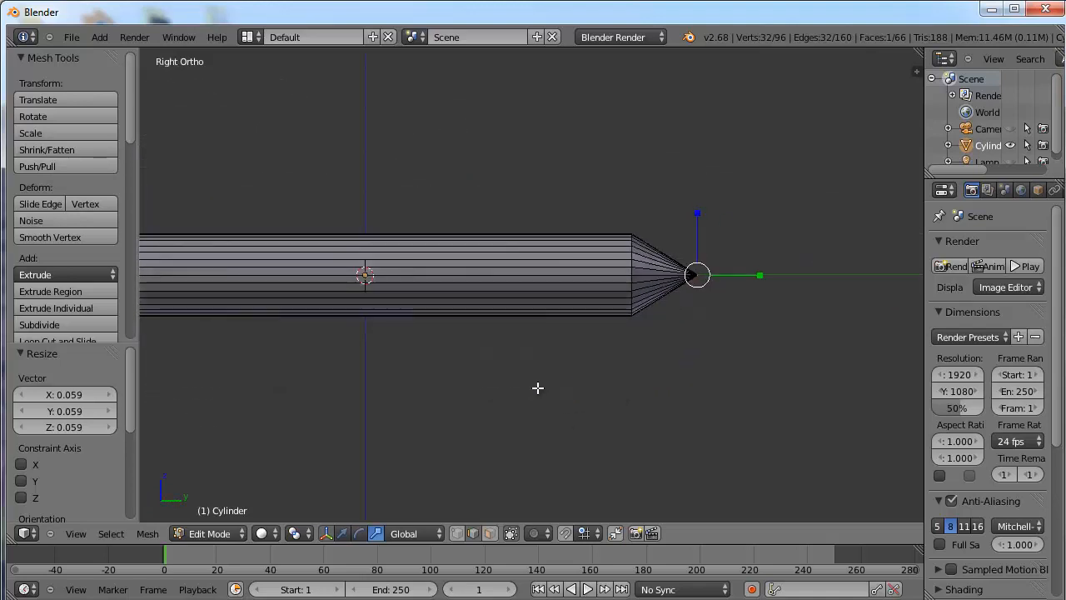
{"action": "scroll", "coordinate": [383, 389], "scroll_direction": "down", "scroll_amount": 3}
{"action": "scroll", "coordinate": [383, 388], "scroll_direction": "up", "scroll_amount": 1}
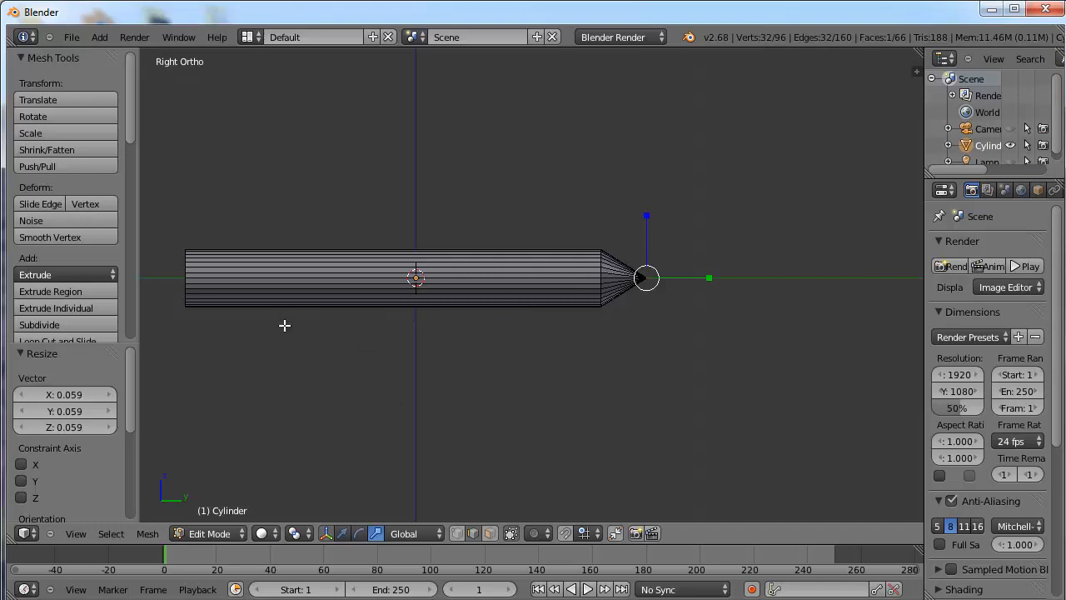
{"action": "scroll", "coordinate": [54, 297], "scroll_direction": "down", "scroll_amount": 3}
{"action": "left_click", "coordinate": [60, 277]}
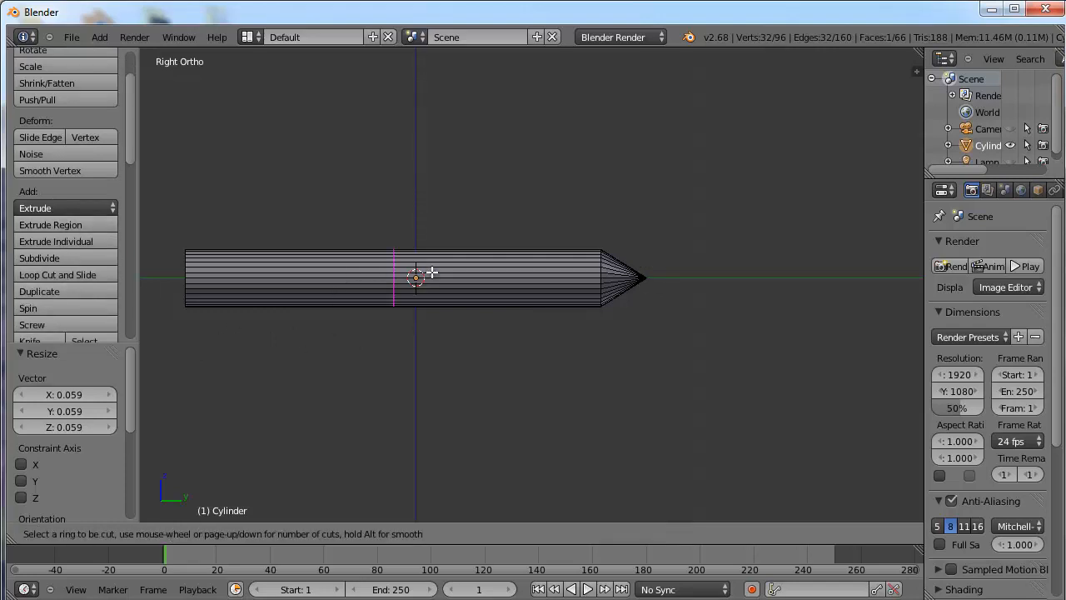
{"action": "left_click", "coordinate": [375, 279]}
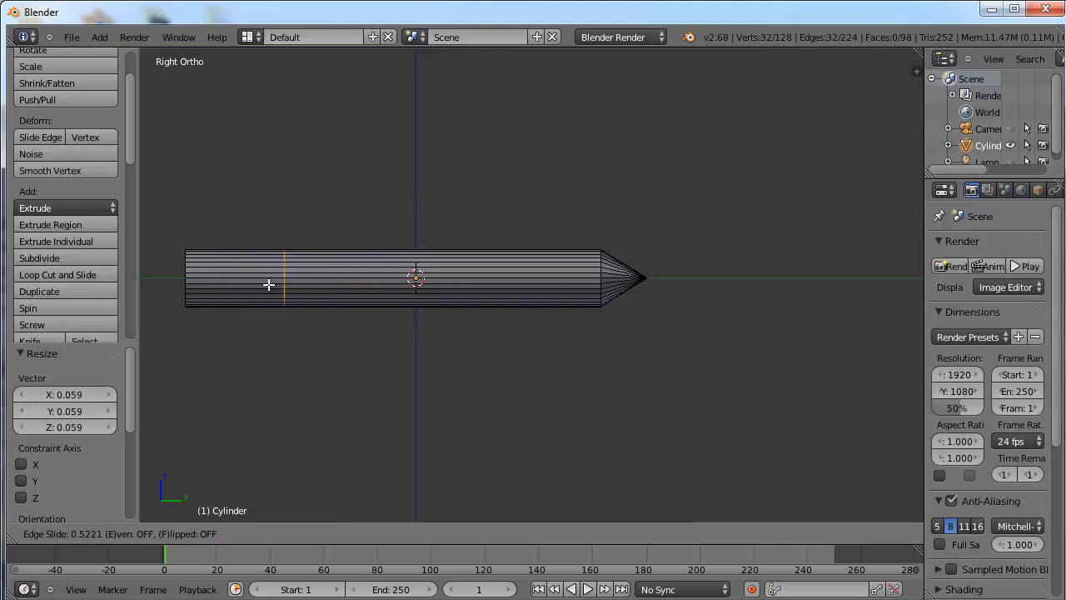
{"action": "left_click", "coordinate": [274, 284]}
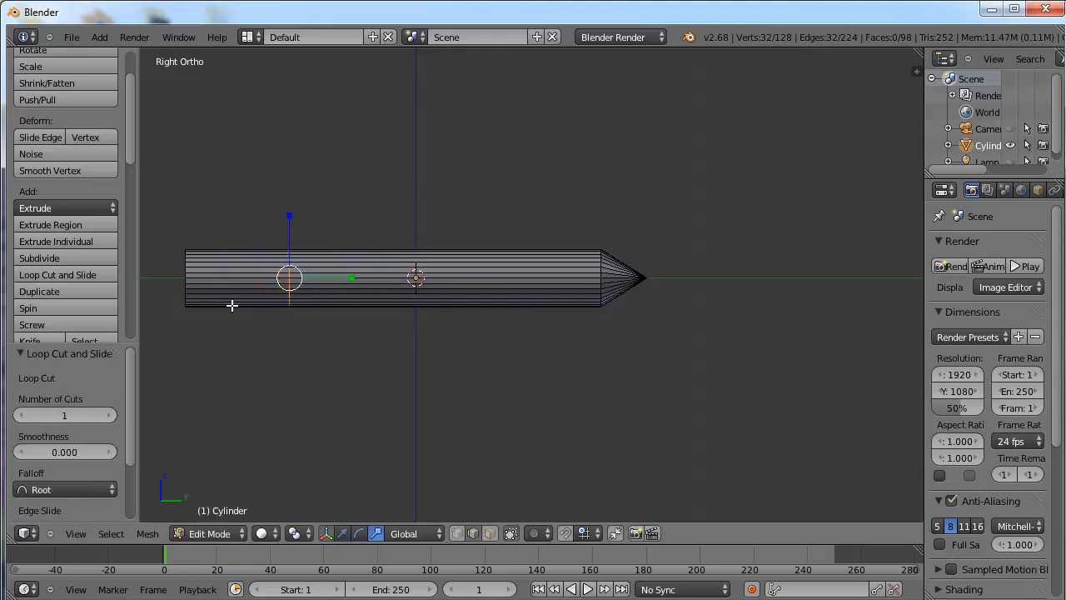
Switch to face selection and select the two adjacent middle faces on top of the cylinder's negative Y end section.
{"action": "middle_click_drag", "start_coordinate": [243, 325], "coordinate": [391, 409]}
{"action": "key", "text": "KP_7"}
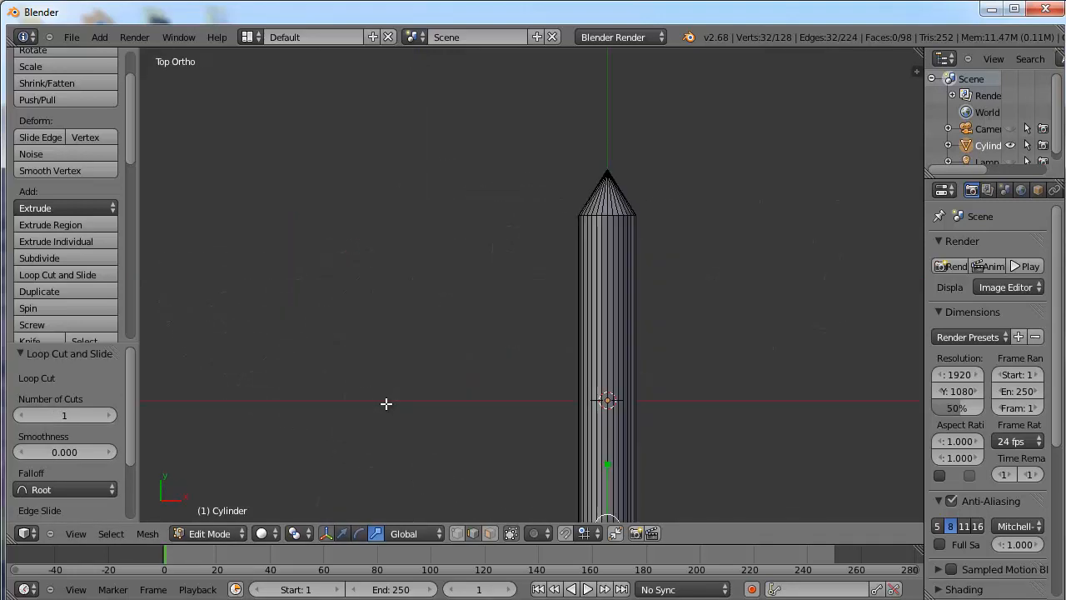
{"action": "scroll", "coordinate": [661, 388], "scroll_direction": "down", "scroll_amount": 2}
{"action": "scroll", "coordinate": [662, 389], "scroll_direction": "up", "scroll_amount": 6}
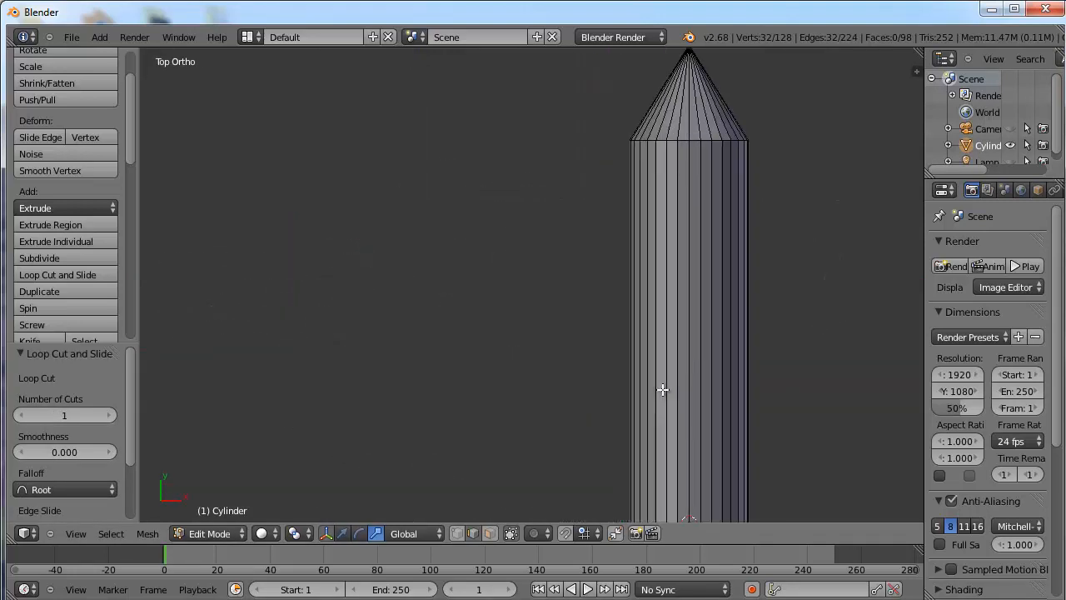
{"action": "middle_click_drag", "start_coordinate": [835, 397], "coordinate": [707, 276], "text": "shift"}
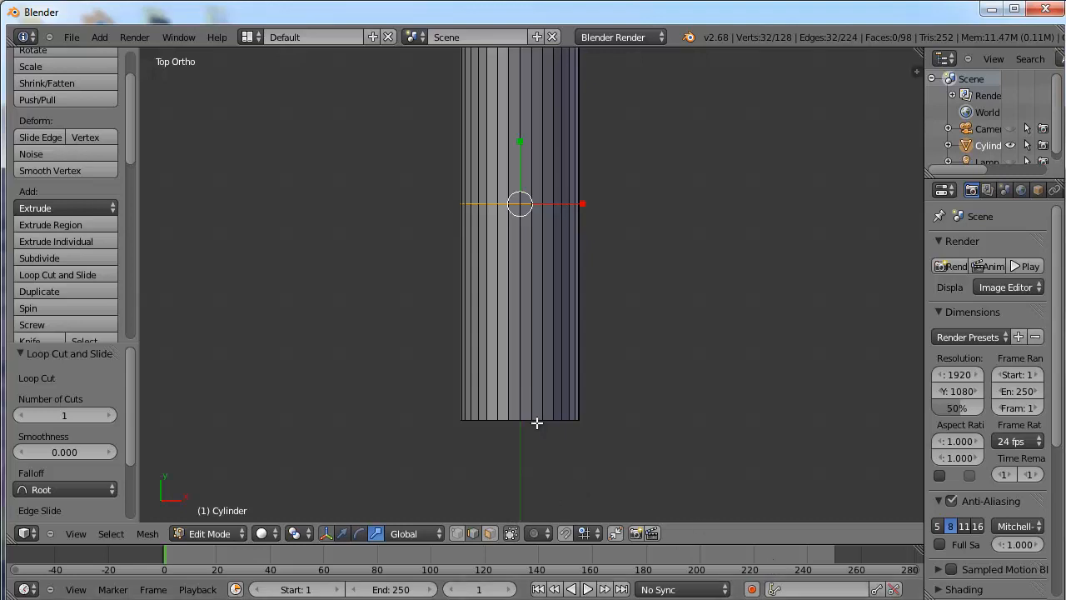
{"action": "left_click", "coordinate": [488, 533]}
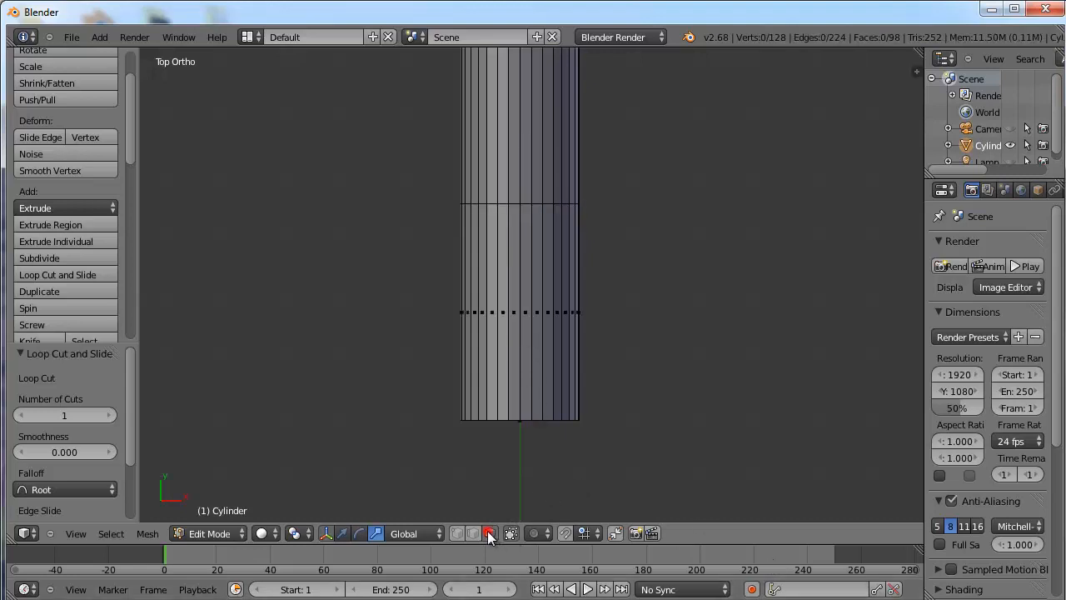
{"action": "right_click", "coordinate": [525, 309]}
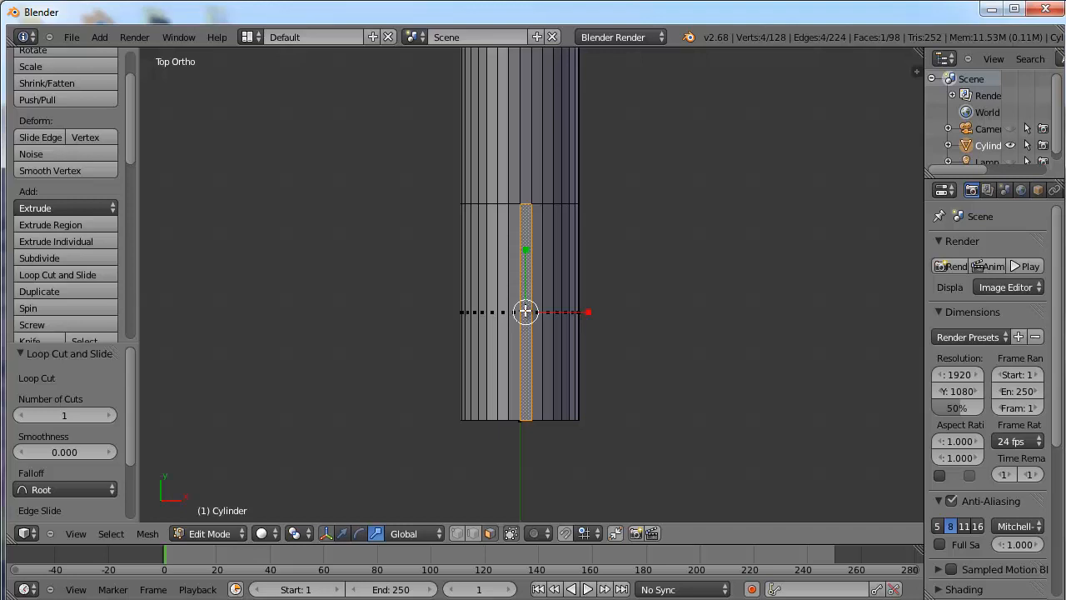
{"action": "right_click", "coordinate": [515, 291], "text": "shift"}
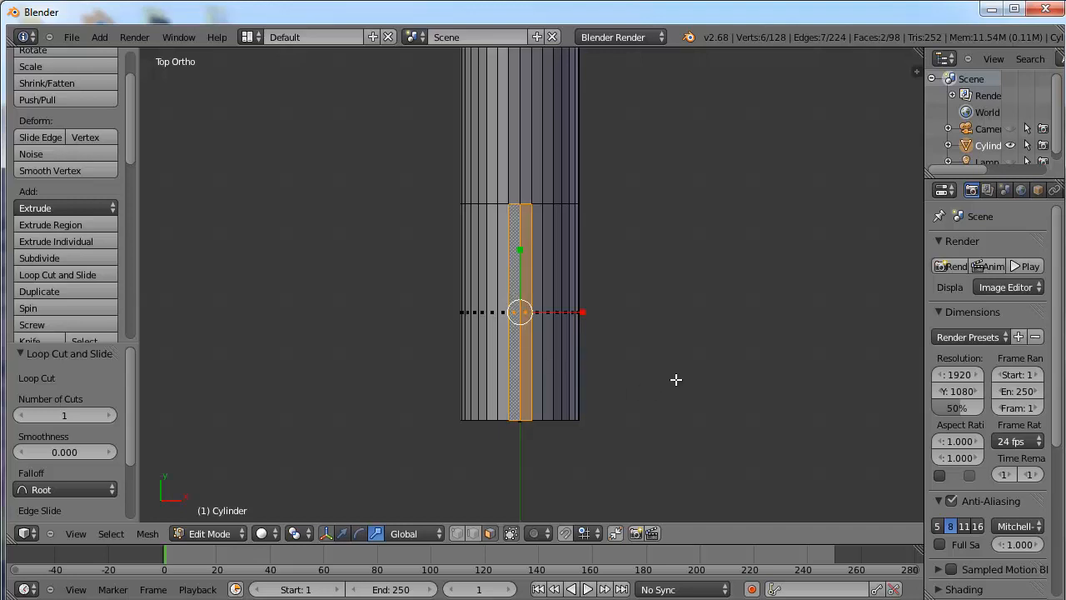
Try extruding the two selected top faces upwards by about 4.691, and undo the extrusion.
{"action": "middle_click_drag", "start_coordinate": [722, 377], "coordinate": [704, 322]}
{"action": "key", "text": "e"}
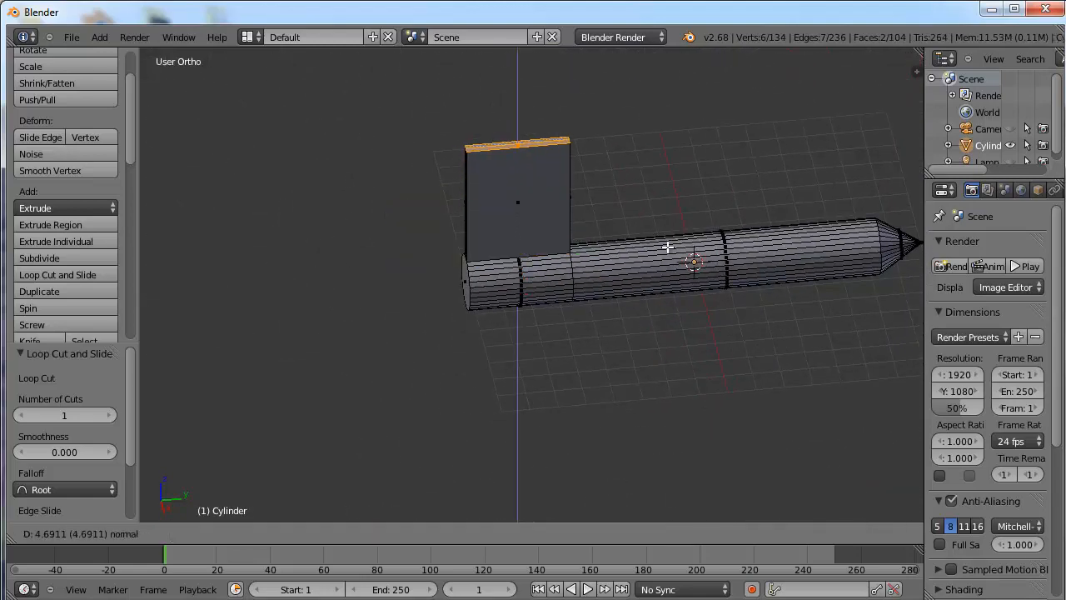
{"action": "left_click", "coordinate": [668, 247]}
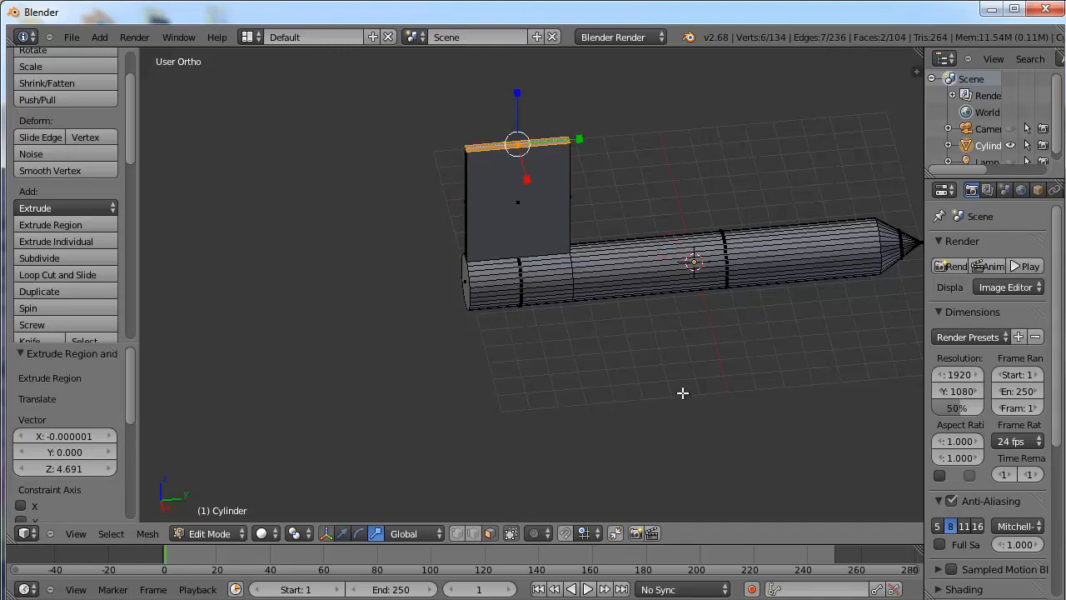
{"action": "middle_click_drag", "start_coordinate": [692, 378], "coordinate": [628, 405]}
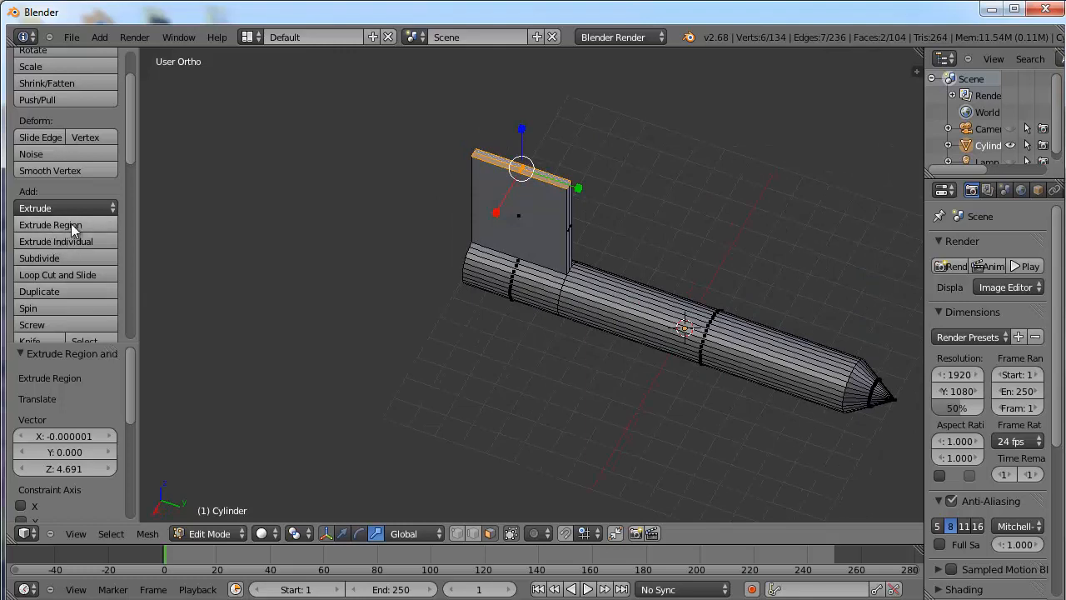
{"action": "key", "text": "ctrl+z"}
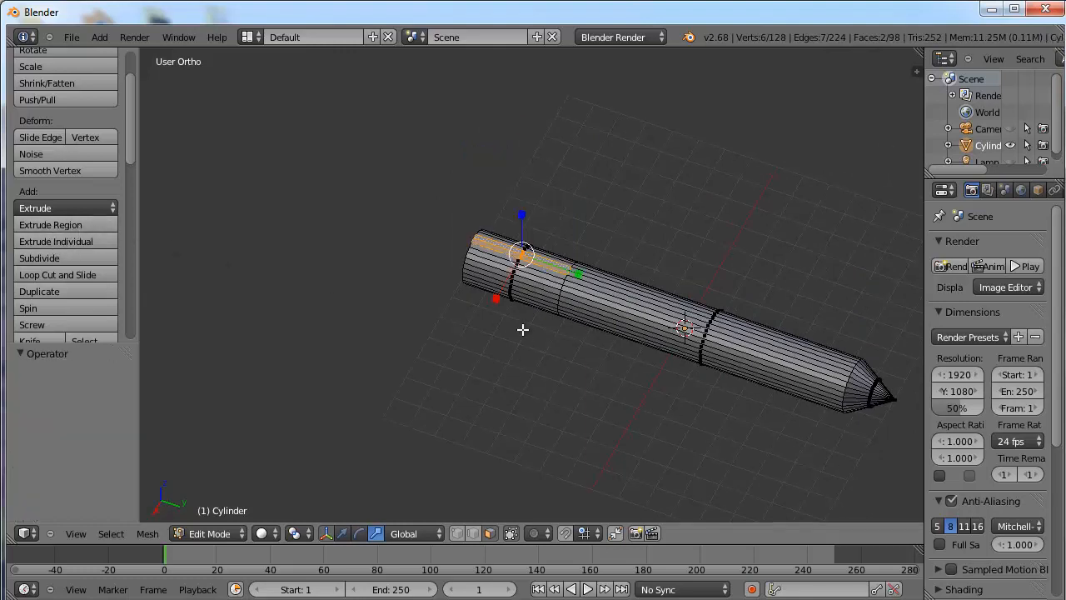
Try Extrude Region and Extrude Individual on the two selected top faces, undoing each attempt.
{"action": "left_click", "coordinate": [75, 225]}
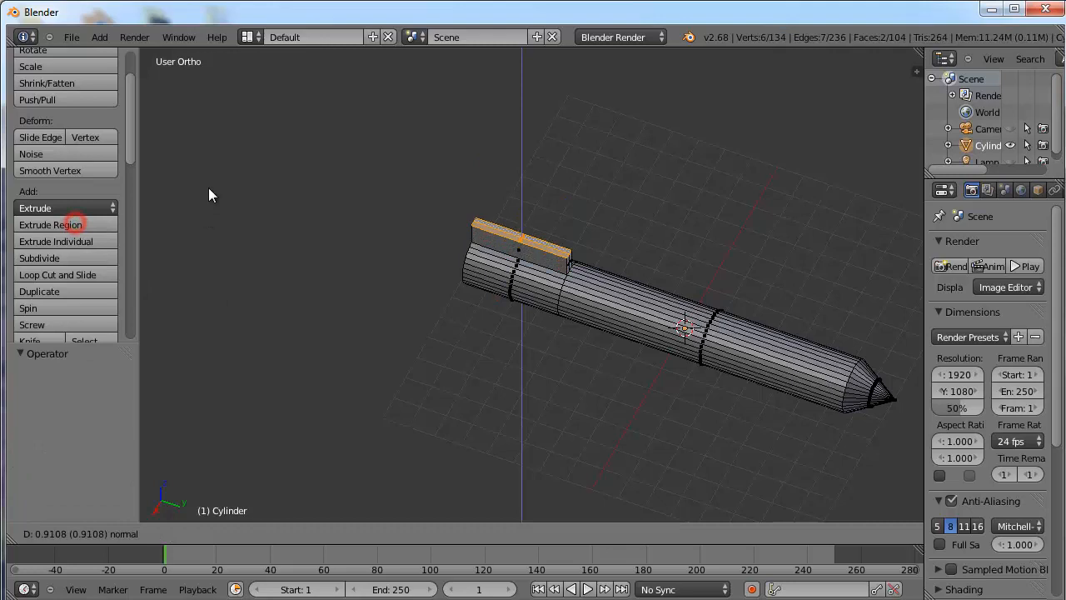
{"action": "left_click", "coordinate": [224, 127]}
{"action": "key", "text": "ctrl+z"}
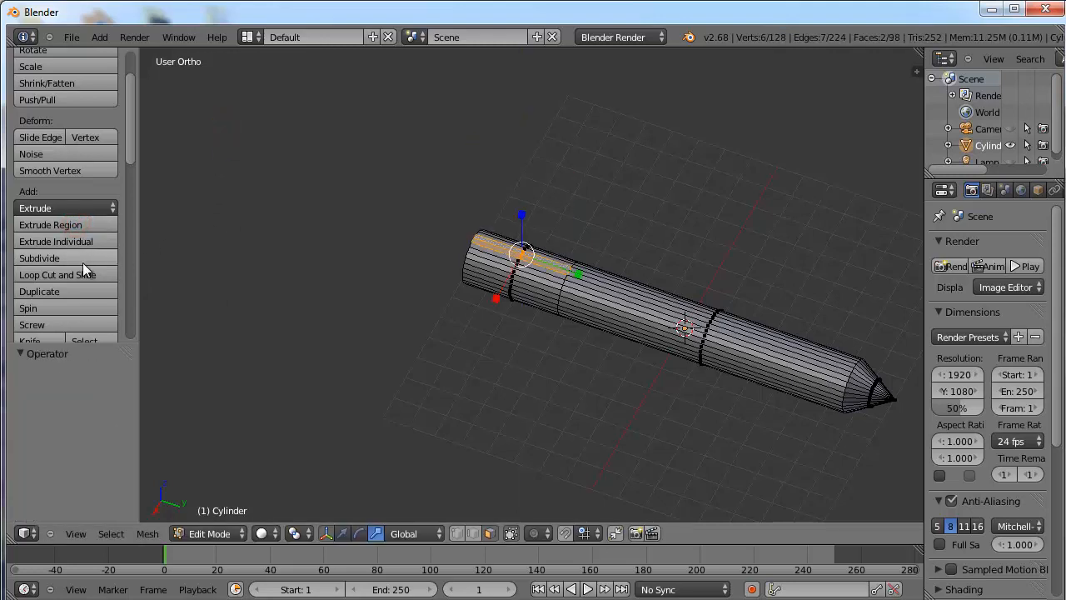
{"action": "left_click", "coordinate": [81, 240]}
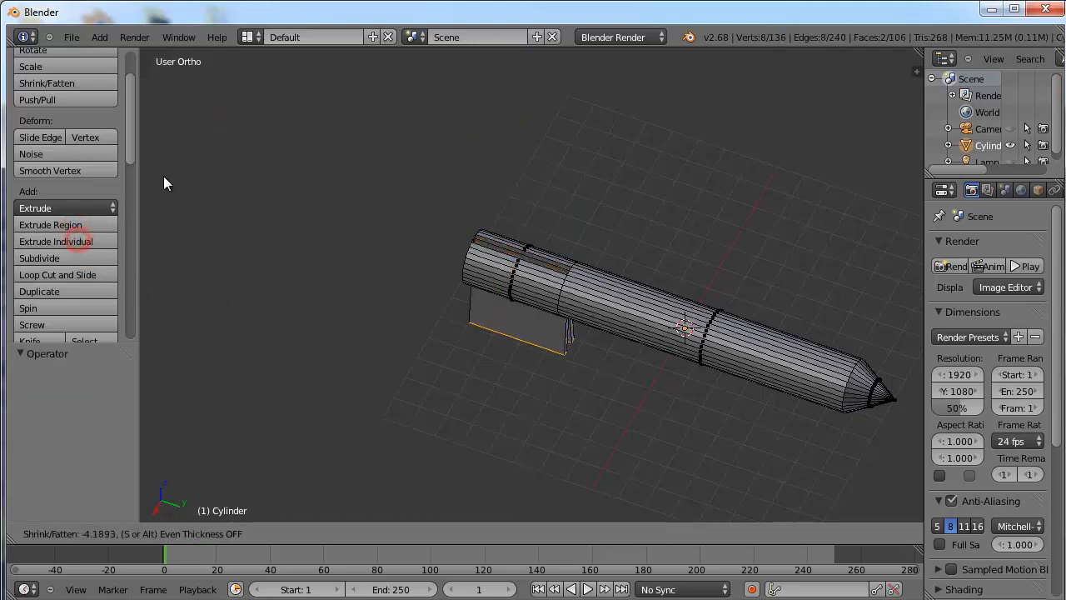
{"action": "left_click", "coordinate": [192, 328]}
{"action": "mouse_move", "coordinate": [193, 326]}
{"action": "middle_mouse_down"}
{"action": "mouse_move", "coordinate": [540, 302]}
{"action": "mouse_move", "coordinate": [561, 267]}
{"action": "mouse_move", "coordinate": [566, 295]}
{"action": "mouse_move", "coordinate": [666, 340]}
{"action": "mouse_move", "coordinate": [624, 307]}
{"action": "mouse_move", "coordinate": [656, 342]}
{"action": "mouse_move", "coordinate": [683, 347]}
{"action": "mouse_move", "coordinate": [638, 364]}
{"action": "mouse_move", "coordinate": [650, 372]}
{"action": "mouse_move", "coordinate": [581, 385]}
{"action": "mouse_move", "coordinate": [601, 370]}
{"action": "mouse_move", "coordinate": [567, 398]}
{"action": "mouse_move", "coordinate": [517, 392]}
{"action": "mouse_move", "coordinate": [569, 409]}
{"action": "middle_mouse_up"}
{"action": "key", "text": "ctrl+z"}
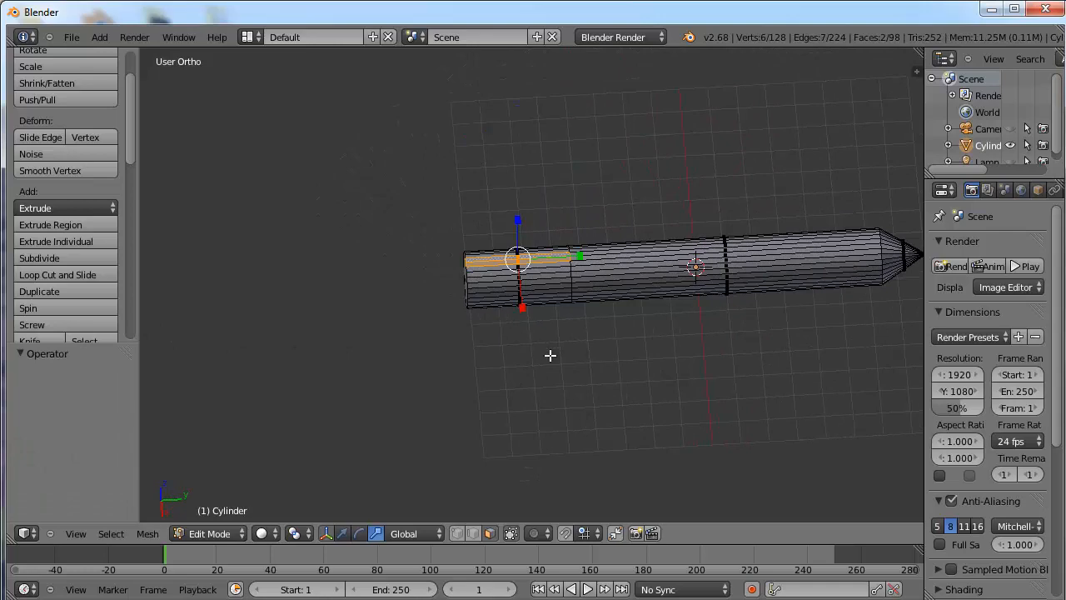
Extrude the two selected top faces as one region about 5.513 along Z to form an upright fin.
{"action": "key", "text": "e"}
{"action": "left_click", "coordinate": [549, 256]}
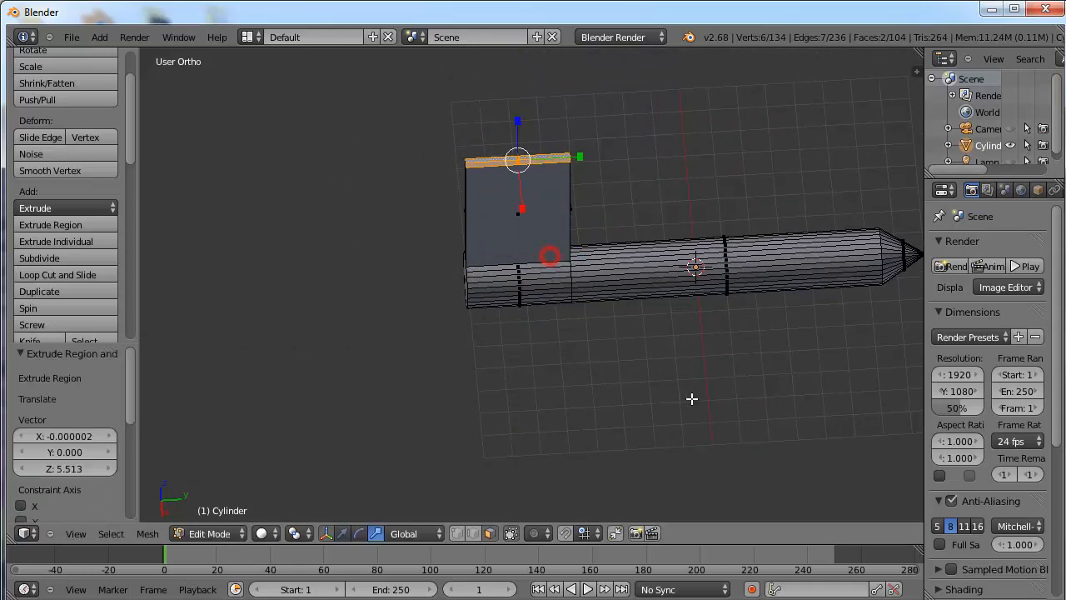
{"action": "mouse_move", "coordinate": [691, 399]}
{"action": "middle_mouse_down"}
{"action": "mouse_move", "coordinate": [431, 334]}
{"action": "mouse_move", "coordinate": [528, 331]}
{"action": "mouse_move", "coordinate": [688, 353]}
{"action": "mouse_move", "coordinate": [648, 314]}
{"action": "middle_mouse_up"}
{"action": "scroll", "coordinate": [570, 309], "scroll_direction": "down", "scroll_amount": 2}
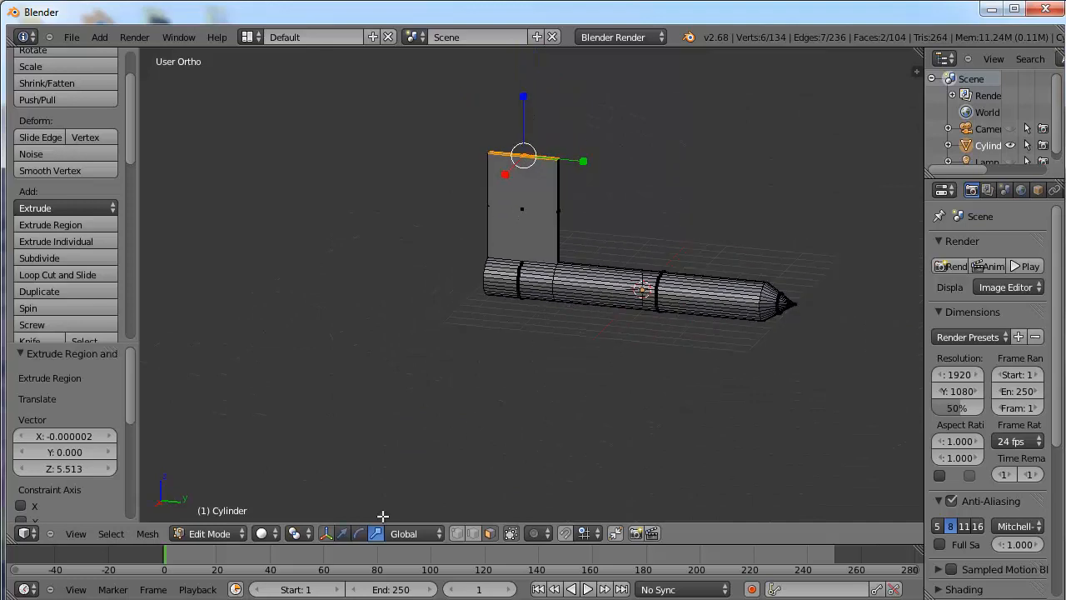
Shorten the upright fin by moving its top faces about -2.249 along Z.
{"action": "left_click", "coordinate": [342, 534]}
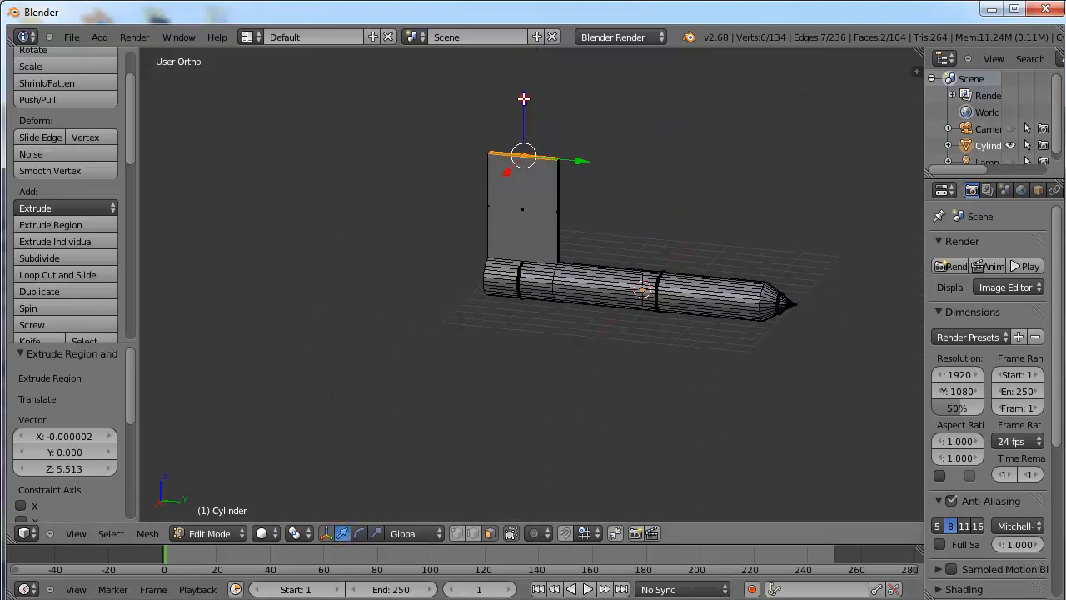
{"action": "left_click_drag", "start_coordinate": [523, 98], "coordinate": [523, 150]}
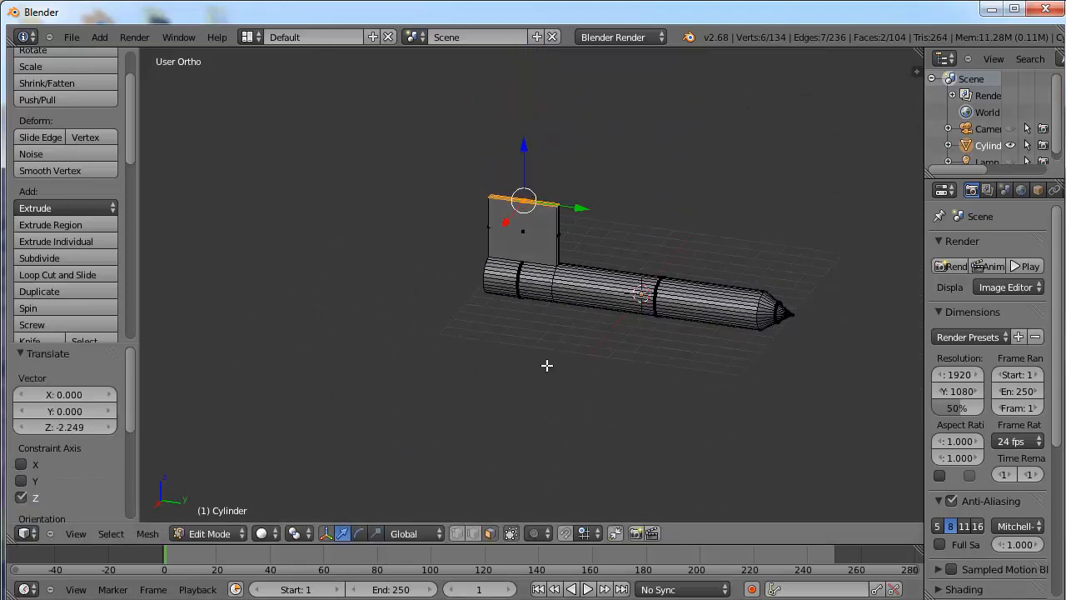
{"action": "mouse_move", "coordinate": [547, 365]}
{"action": "middle_mouse_down"}
{"action": "mouse_move", "coordinate": [459, 340]}
{"action": "mouse_move", "coordinate": [578, 347]}
{"action": "mouse_move", "coordinate": [661, 333]}
{"action": "middle_mouse_up"}
{"action": "scroll", "coordinate": [661, 333], "scroll_direction": "up", "scroll_amount": 2}
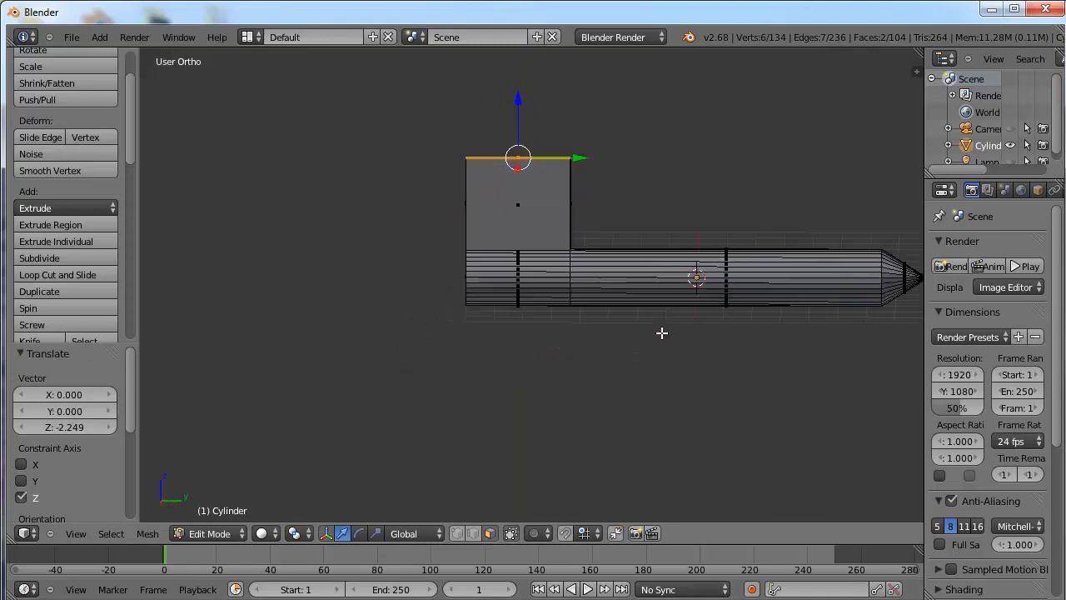
Add two separate loop cuts around the cylinder ahead of the fin, one close to the fin and one nearer the nose.
{"action": "scroll", "coordinate": [662, 333], "scroll_direction": "up", "scroll_amount": 1}
{"action": "scroll", "coordinate": [787, 367], "scroll_direction": "down", "scroll_amount": 1}
{"action": "key", "text": "ctrl+r"}
{"action": "left_click", "coordinate": [697, 276]}
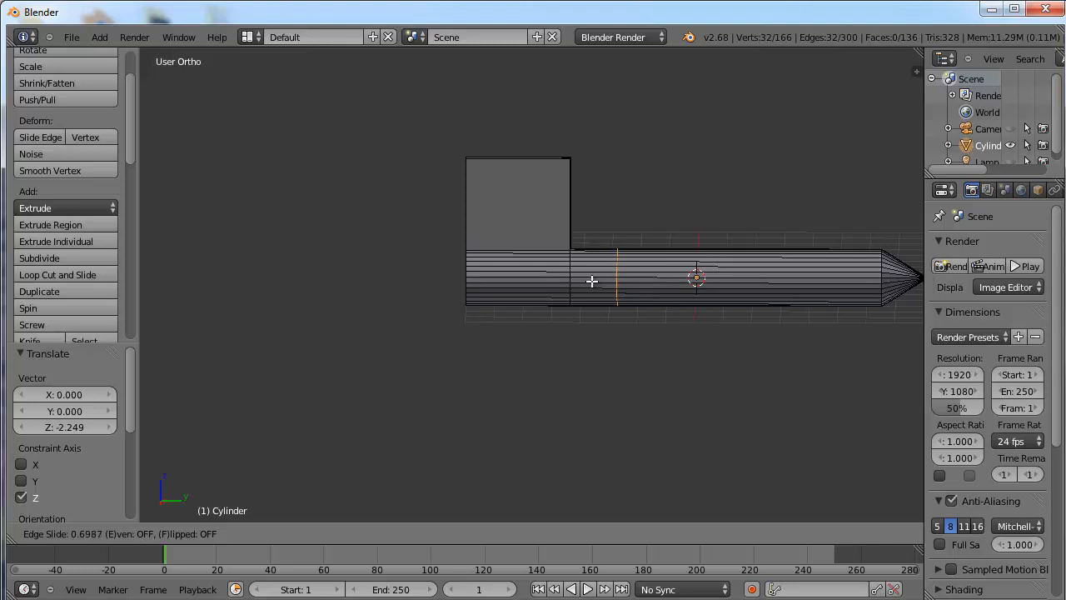
{"action": "left_click", "coordinate": [592, 282]}
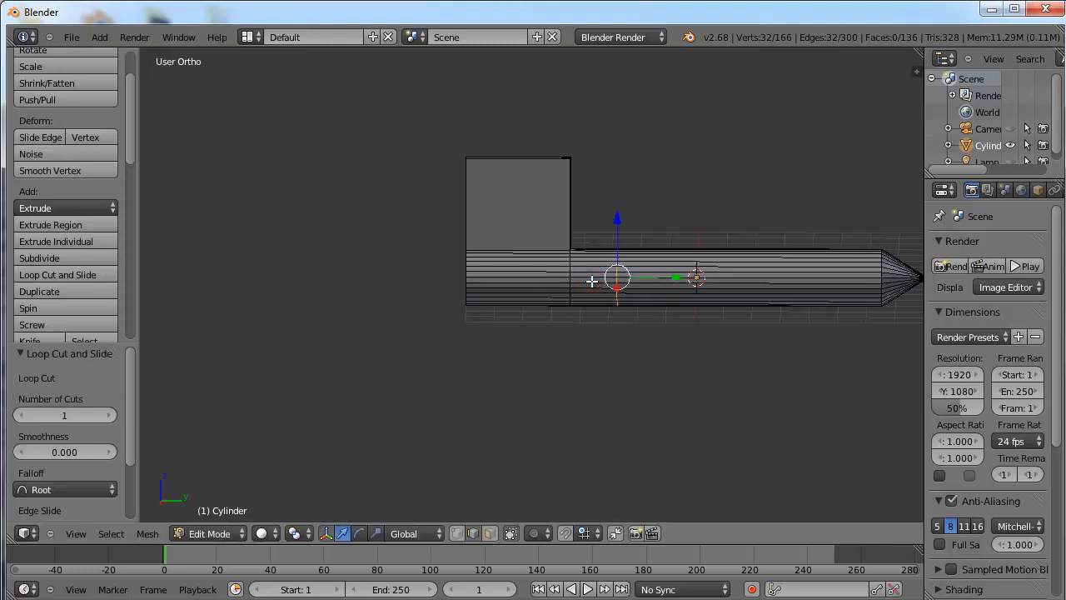
{"action": "key", "text": "ctrl+r"}
{"action": "left_click", "coordinate": [689, 281]}
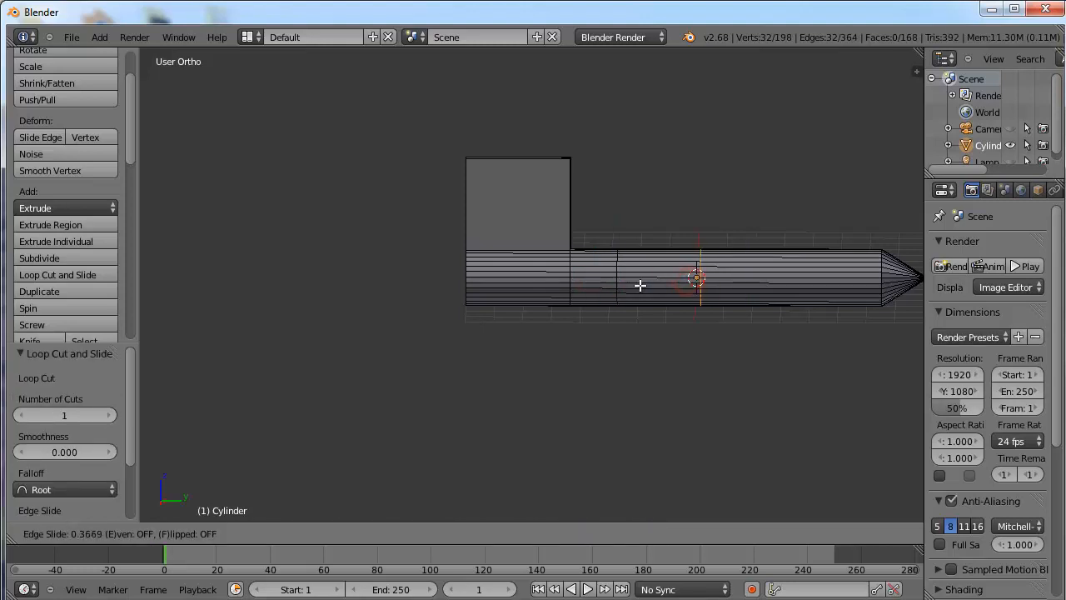
{"action": "left_click", "coordinate": [705, 284]}
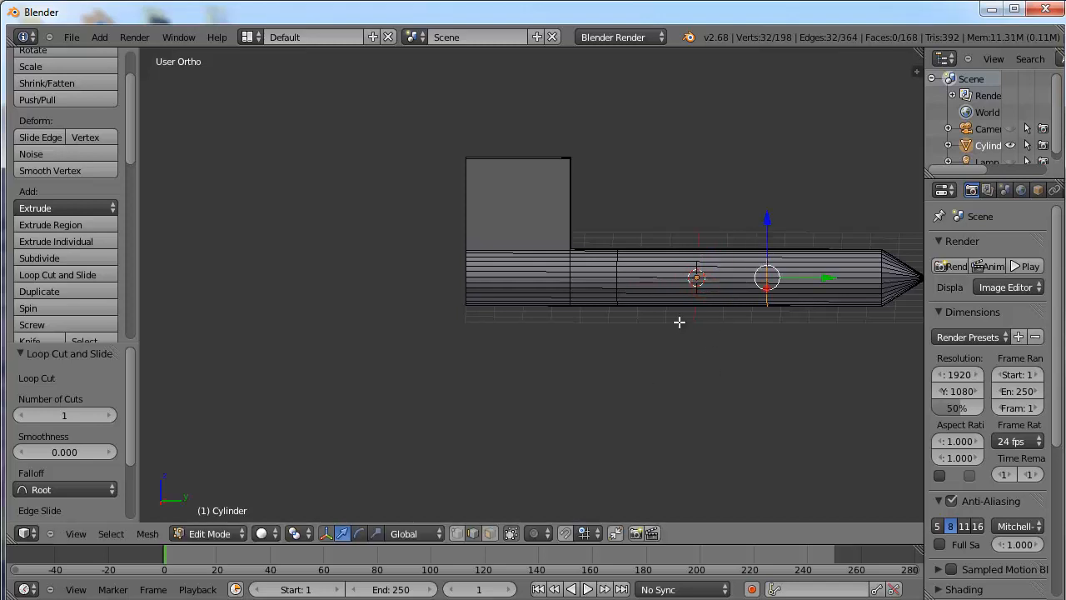
Switch to face selection and select one mid-height face on the positive X side of the cylinder's section between the new loops.
{"action": "scroll", "coordinate": [678, 321], "scroll_direction": "up", "scroll_amount": 3}
{"action": "middle_click_drag", "start_coordinate": [726, 388], "coordinate": [664, 375]}
{"action": "middle_click_drag", "start_coordinate": [602, 364], "coordinate": [742, 338]}
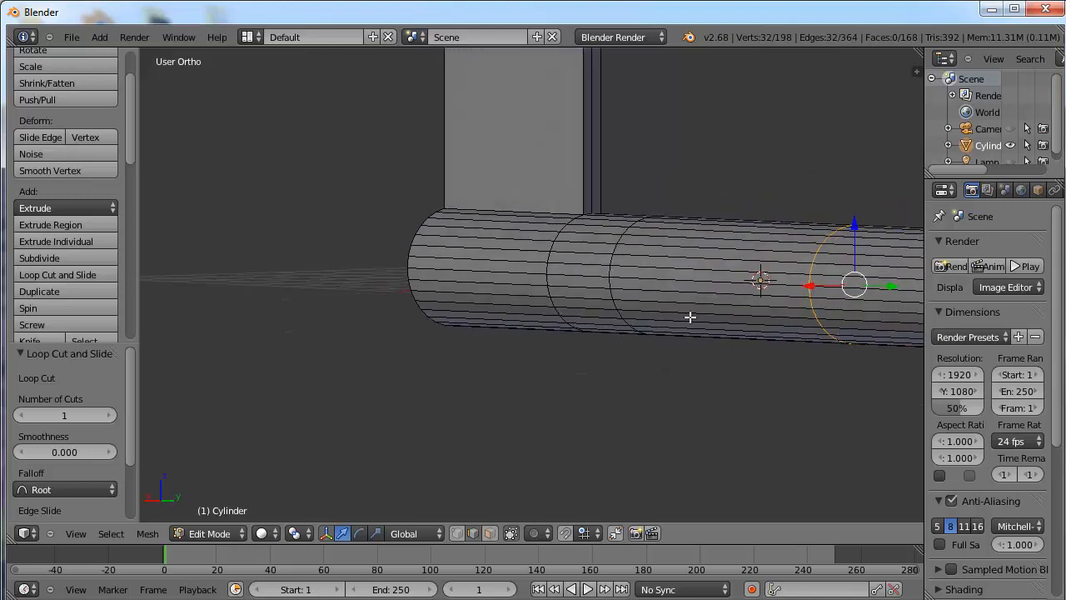
{"action": "left_click", "coordinate": [490, 534]}
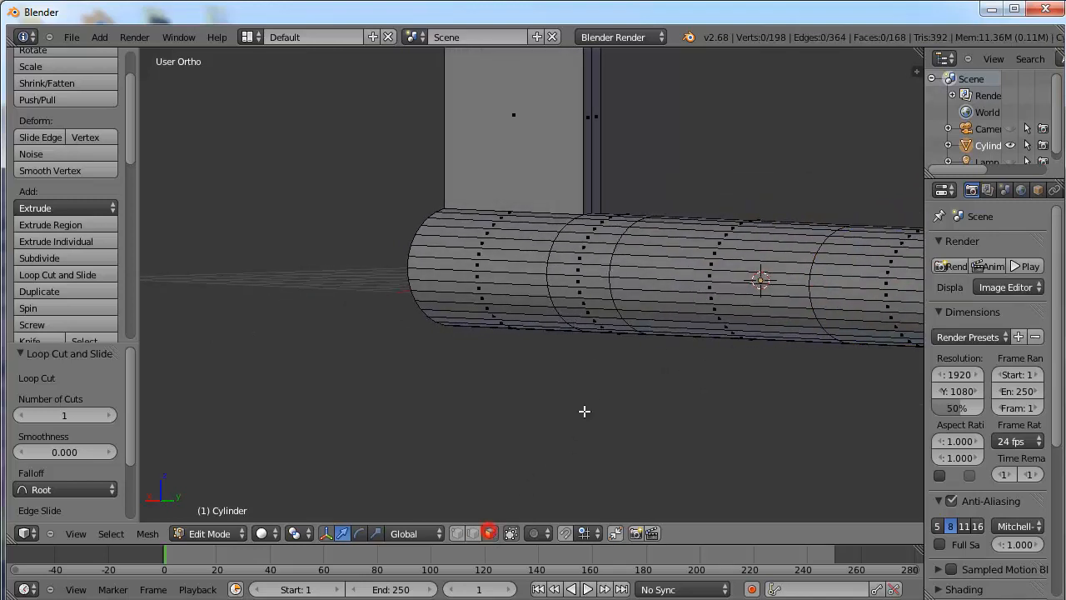
{"action": "right_click", "coordinate": [736, 299]}
{"action": "middle_click_drag", "start_coordinate": [619, 401], "coordinate": [576, 309]}
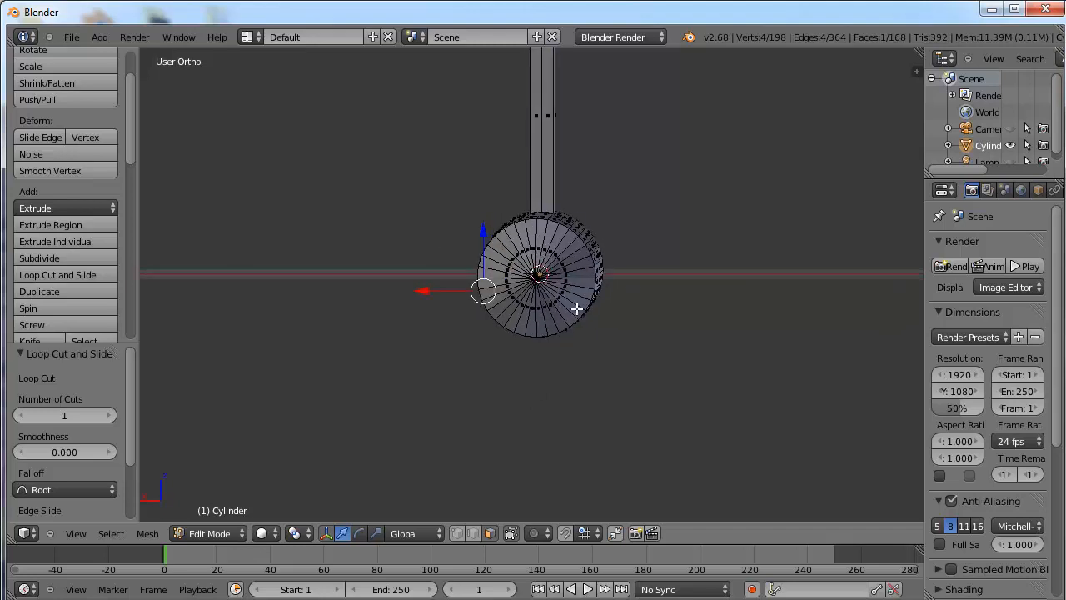
{"action": "key", "text": "KP_1"}
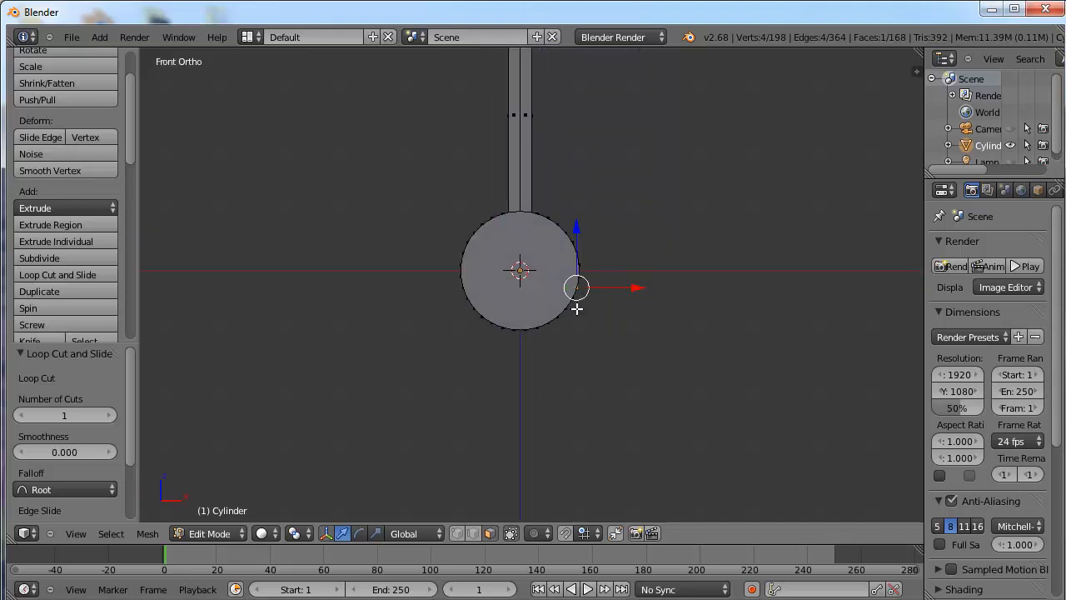
{"action": "key", "text": "ctrl+KP_1"}
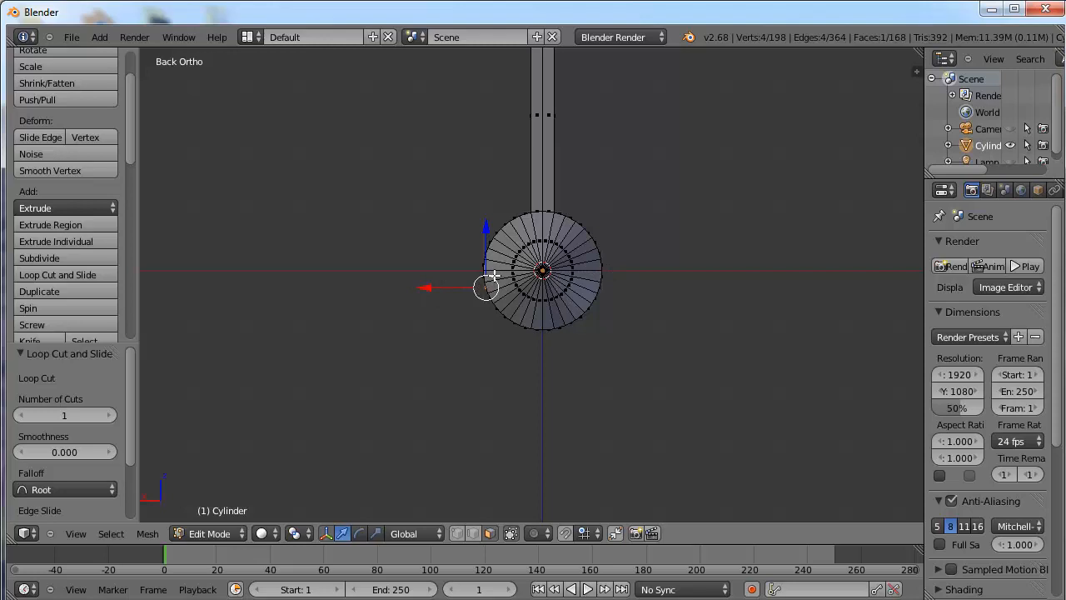
{"action": "middle_click_drag", "start_coordinate": [491, 321], "coordinate": [498, 322]}
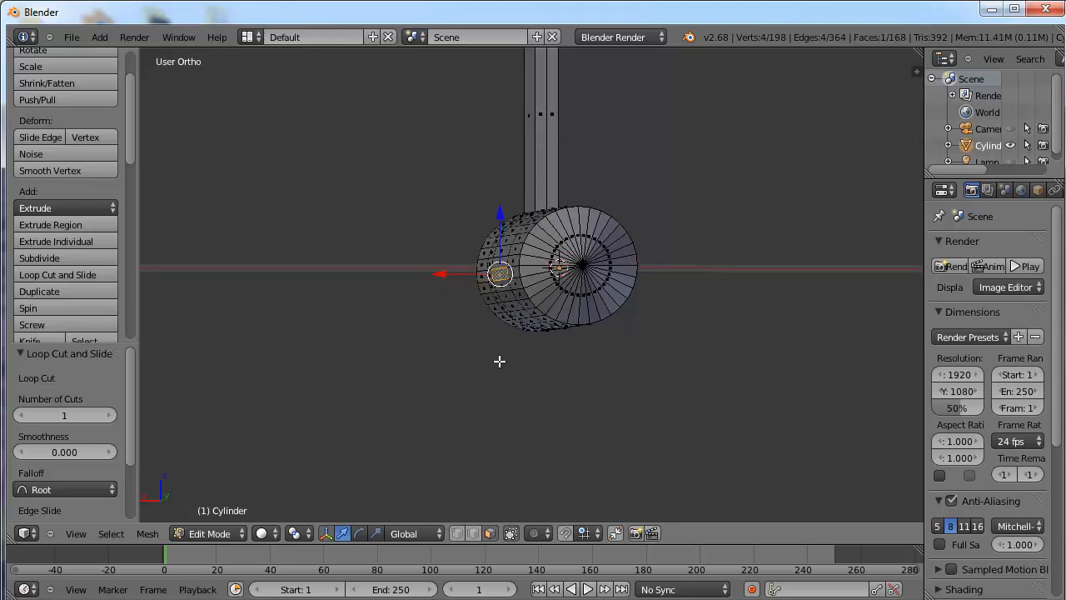
{"action": "middle_click_drag", "start_coordinate": [500, 361], "coordinate": [641, 397]}
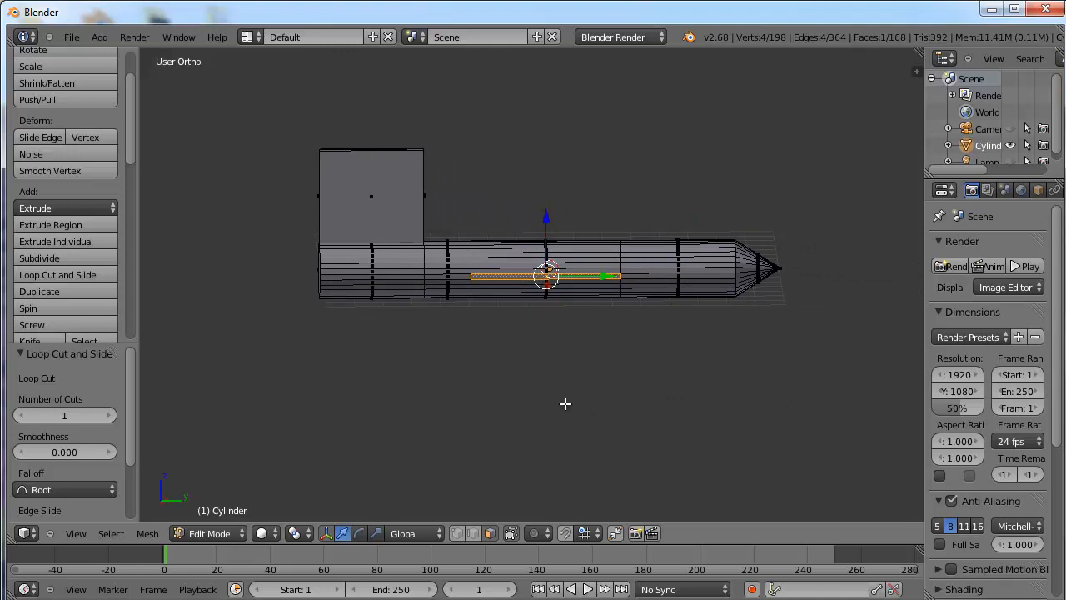
Extrude the selected side face about 11.549 along X into a wing, and extend its tip by about 1.910 along X.
{"action": "key", "text": "KP_7"}
{"action": "key", "text": "e"}
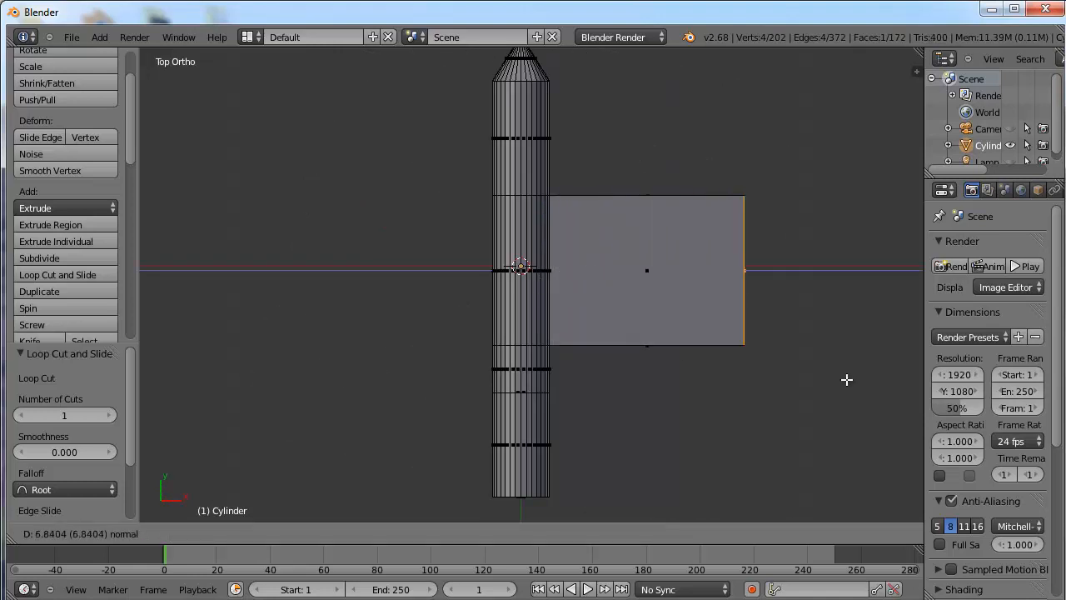
{"action": "left_click", "coordinate": [921, 379]}
{"action": "scroll", "coordinate": [592, 360], "scroll_direction": "down", "scroll_amount": 3}
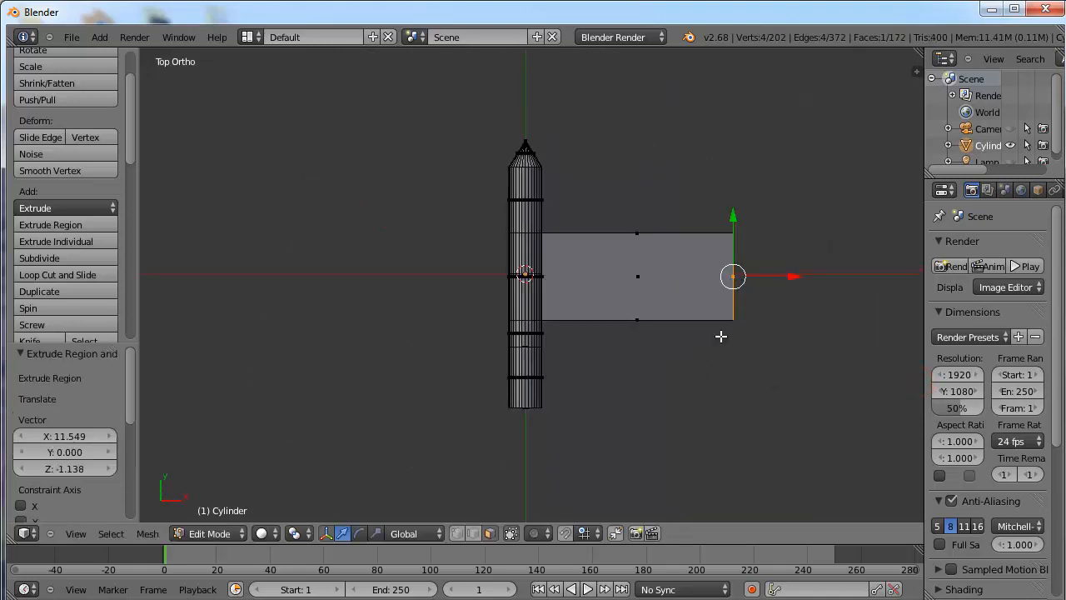
{"action": "left_click_drag", "start_coordinate": [791, 278], "coordinate": [826, 276]}
{"action": "scroll", "coordinate": [609, 328], "scroll_direction": "down", "scroll_amount": 10}
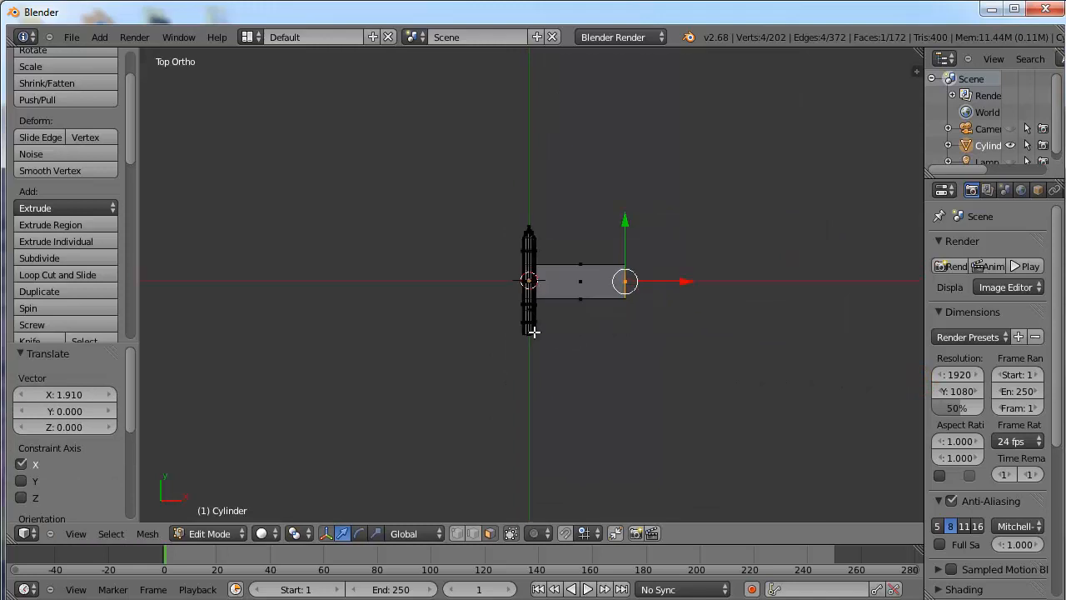
{"action": "scroll", "coordinate": [516, 331], "scroll_direction": "up", "scroll_amount": 8}
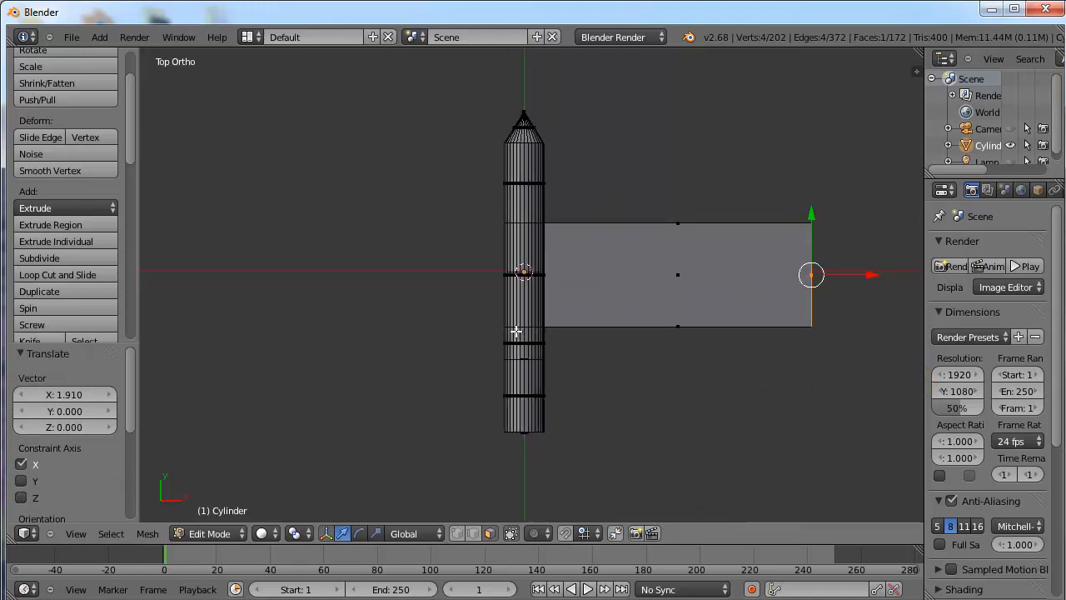
Select the matching face on the cylinder's negative X side and extrude it about -12.609 along X into the opposite wing.
{"action": "middle_click_drag", "start_coordinate": [475, 411], "coordinate": [514, 305]}
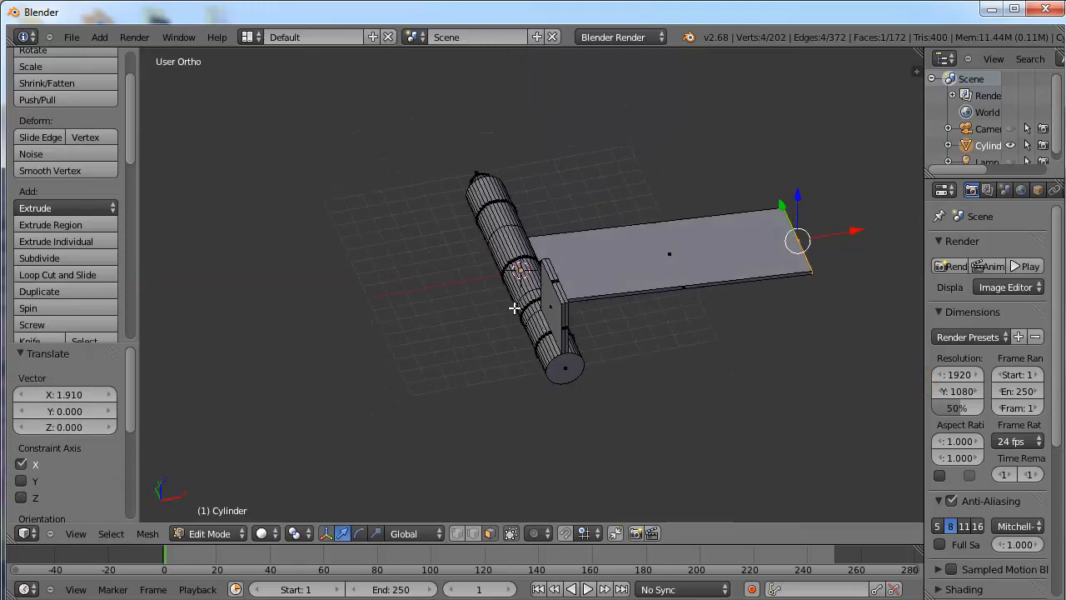
{"action": "scroll", "coordinate": [500, 321], "scroll_direction": "up", "scroll_amount": 6}
{"action": "middle_click_drag", "start_coordinate": [434, 329], "coordinate": [440, 330]}
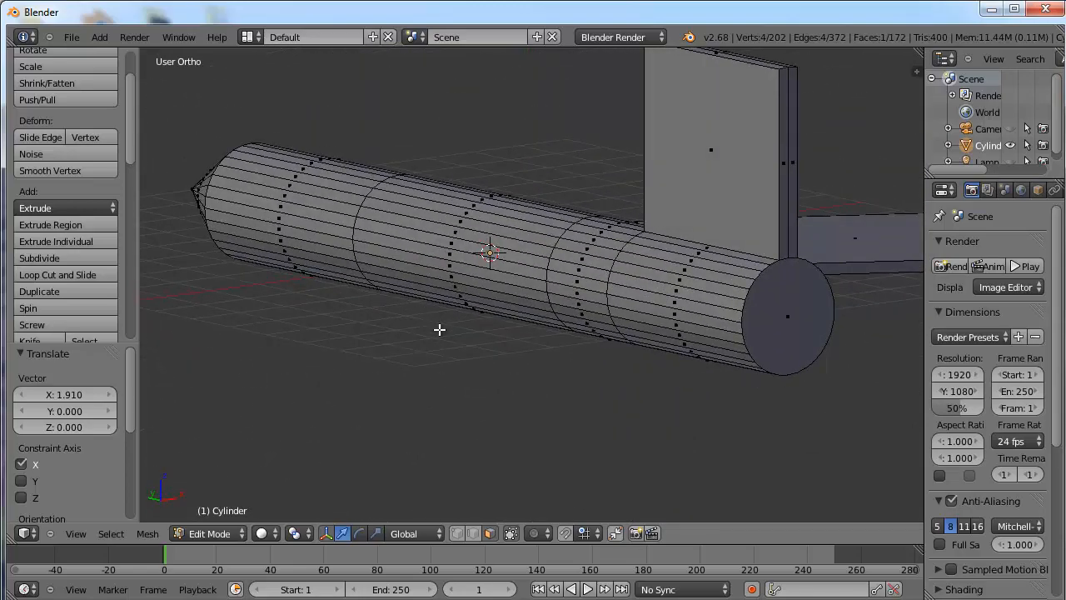
{"action": "middle_click_drag", "start_coordinate": [454, 267], "coordinate": [471, 433]}
{"action": "key", "text": "KP_7"}
{"action": "scroll", "coordinate": [393, 423], "scroll_direction": "down", "scroll_amount": 3}
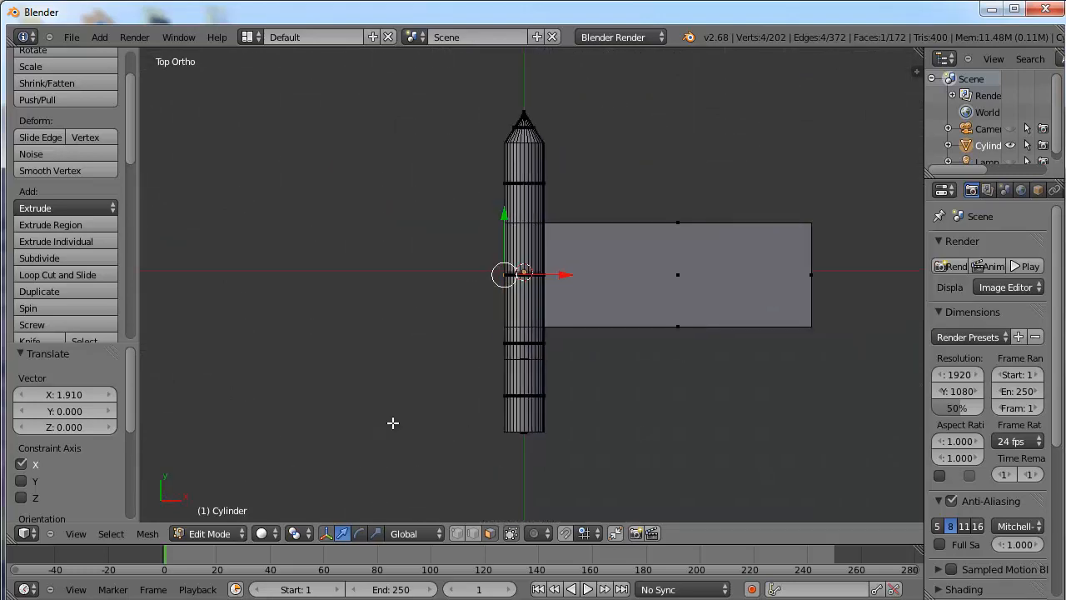
{"action": "key", "text": "e"}
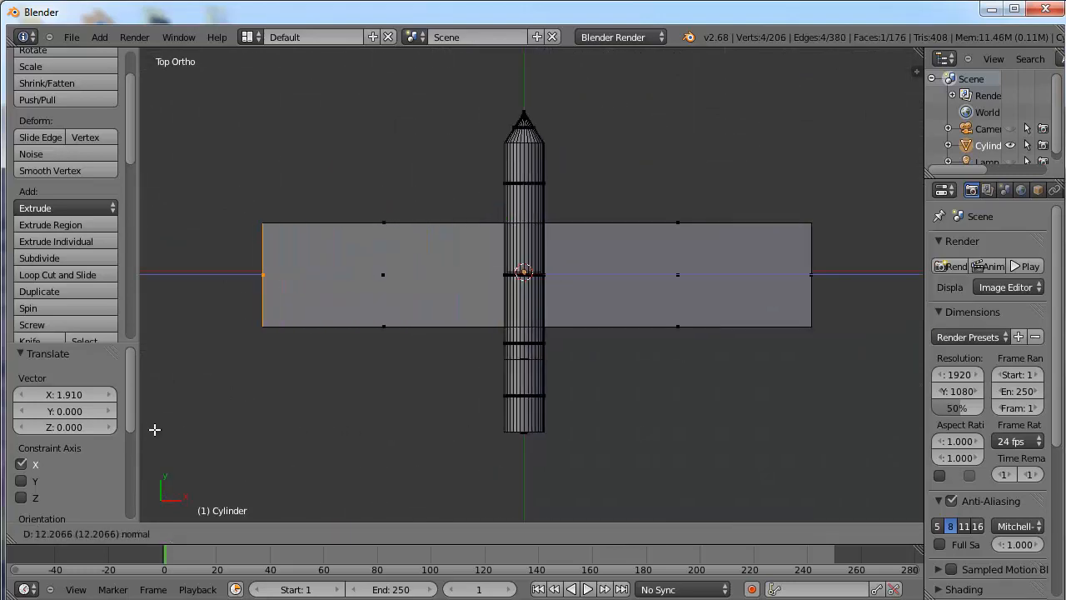
{"action": "left_click", "coordinate": [148, 430]}
Level the wings by raising the negative X wingtip about 1.393 and the positive X wingtip about 1.639 along Z.
{"action": "middle_click_drag", "start_coordinate": [721, 447], "coordinate": [721, 275]}
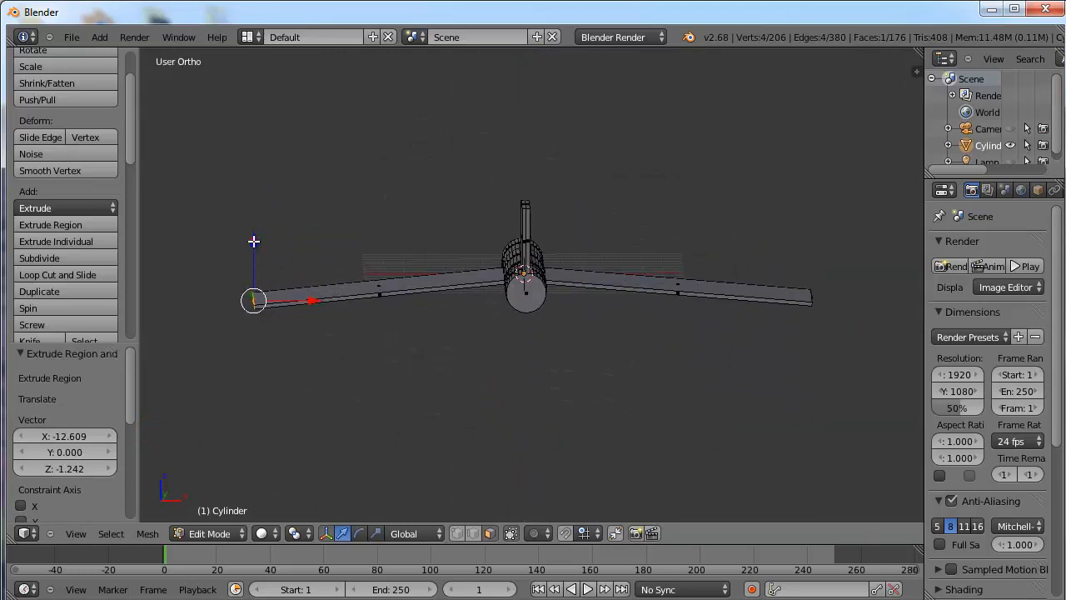
{"action": "left_click_drag", "start_coordinate": [253, 242], "coordinate": [255, 213]}
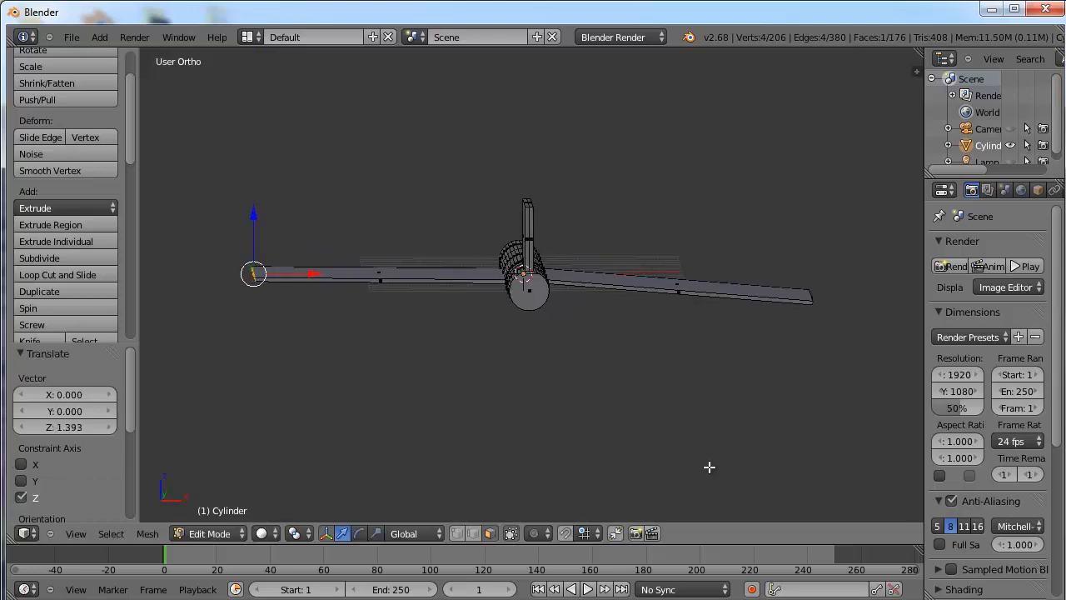
{"action": "key", "text": "KP_1"}
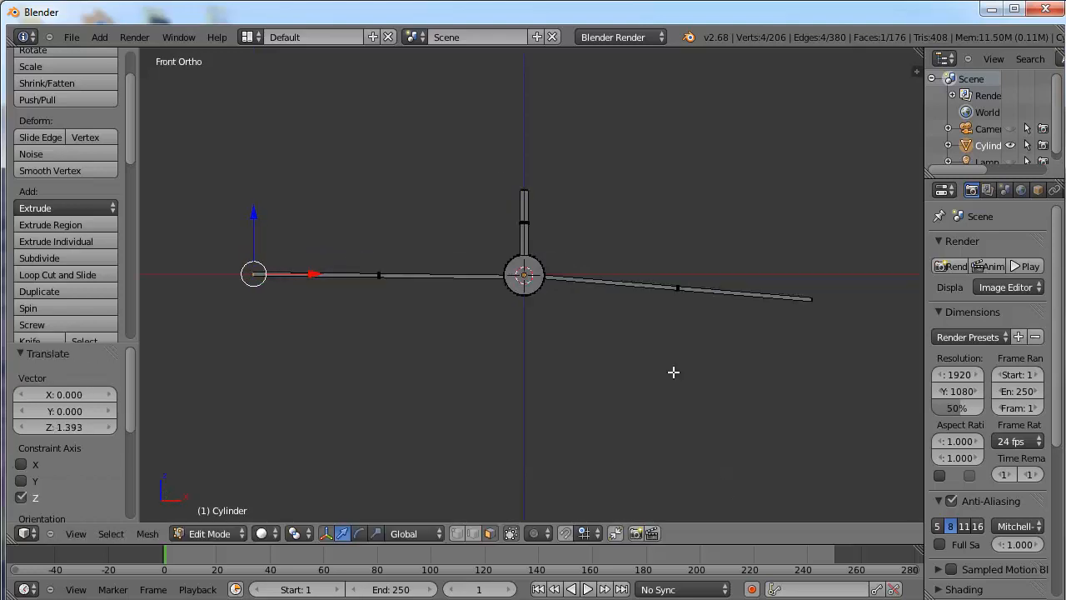
{"action": "middle_click_drag", "start_coordinate": [833, 350], "coordinate": [695, 296]}
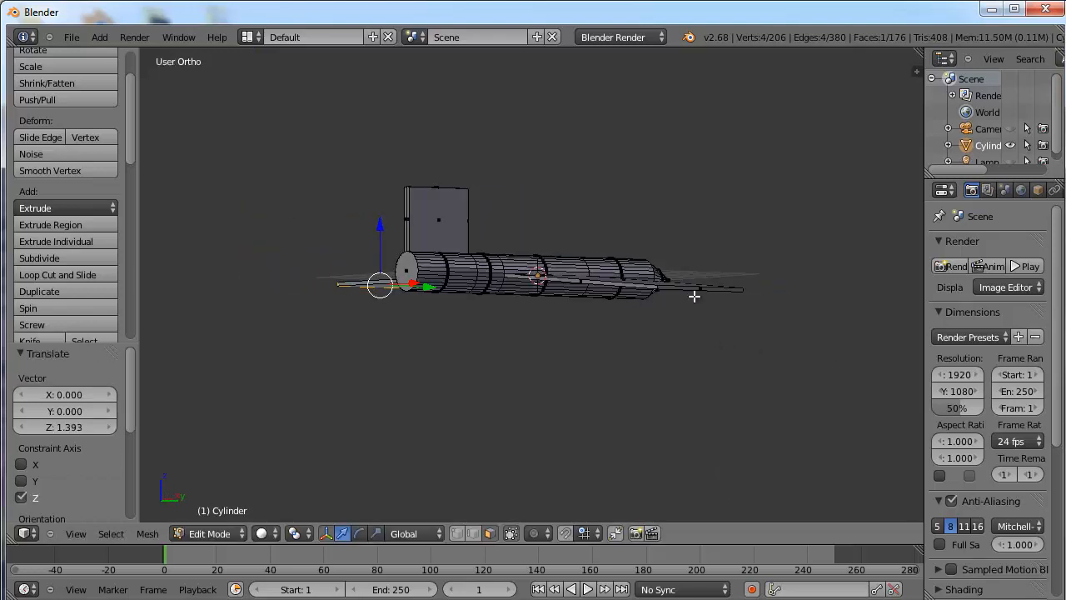
{"action": "right_click", "coordinate": [695, 290]}
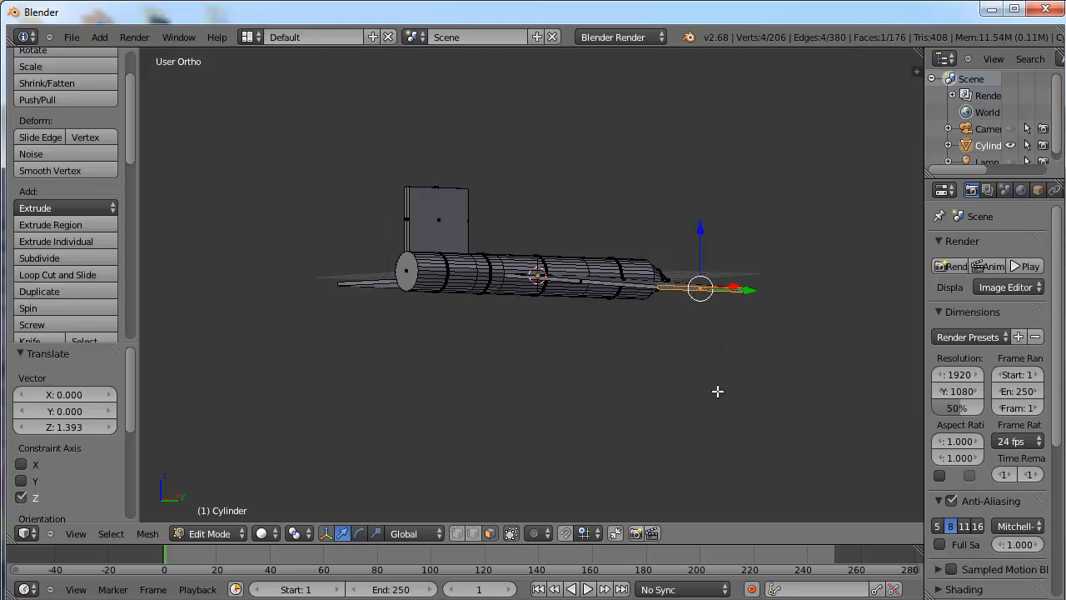
{"action": "middle_click_drag", "start_coordinate": [691, 410], "coordinate": [748, 414]}
{"action": "left_click_drag", "start_coordinate": [800, 248], "coordinate": [798, 216]}
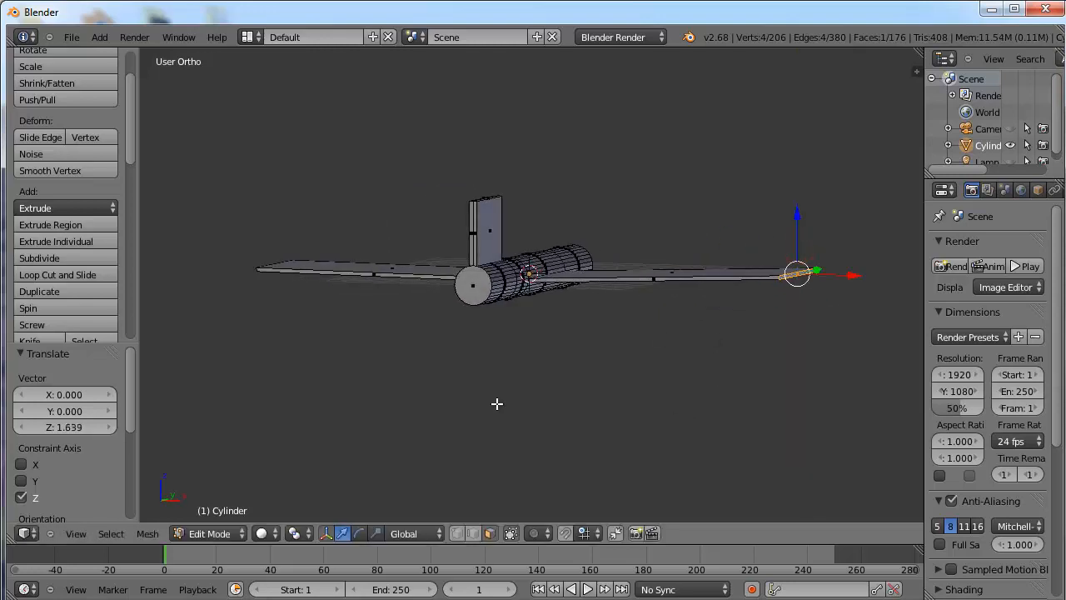
Select the mid-height face on the positive X side of the tail section and extrude it about 4.610 along X as a tailplane.
{"action": "middle_click_drag", "start_coordinate": [497, 403], "coordinate": [380, 366]}
{"action": "scroll", "coordinate": [435, 337], "scroll_direction": "up", "scroll_amount": 2}
{"action": "right_click", "coordinate": [367, 277]}
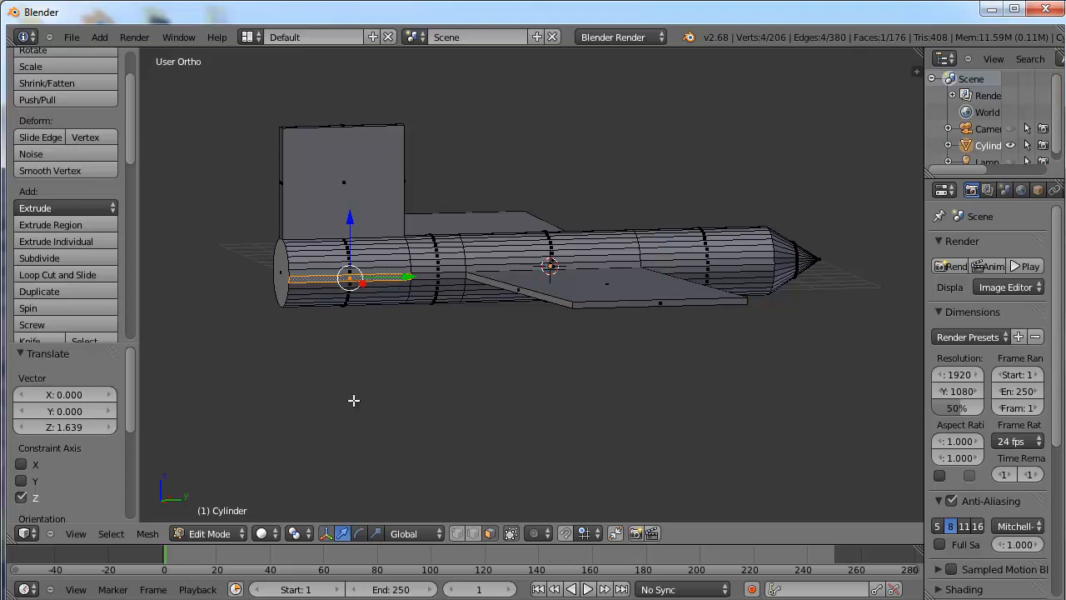
{"action": "key", "text": "e"}
{"action": "left_click", "coordinate": [380, 443]}
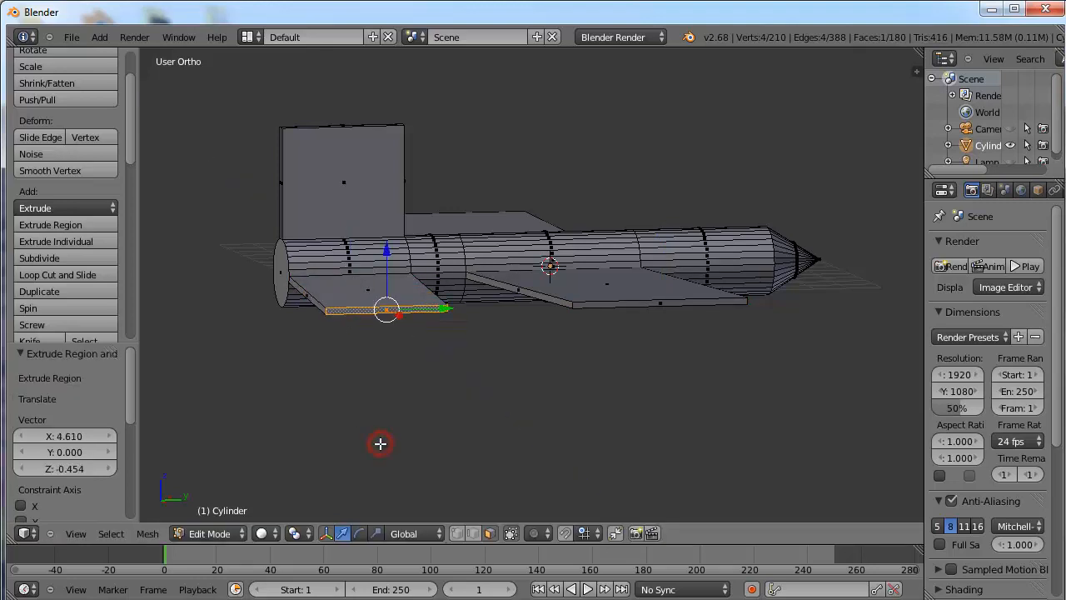
{"action": "key", "text": "KP_7"}
{"action": "scroll", "coordinate": [471, 417], "scroll_direction": "down", "scroll_amount": 5}
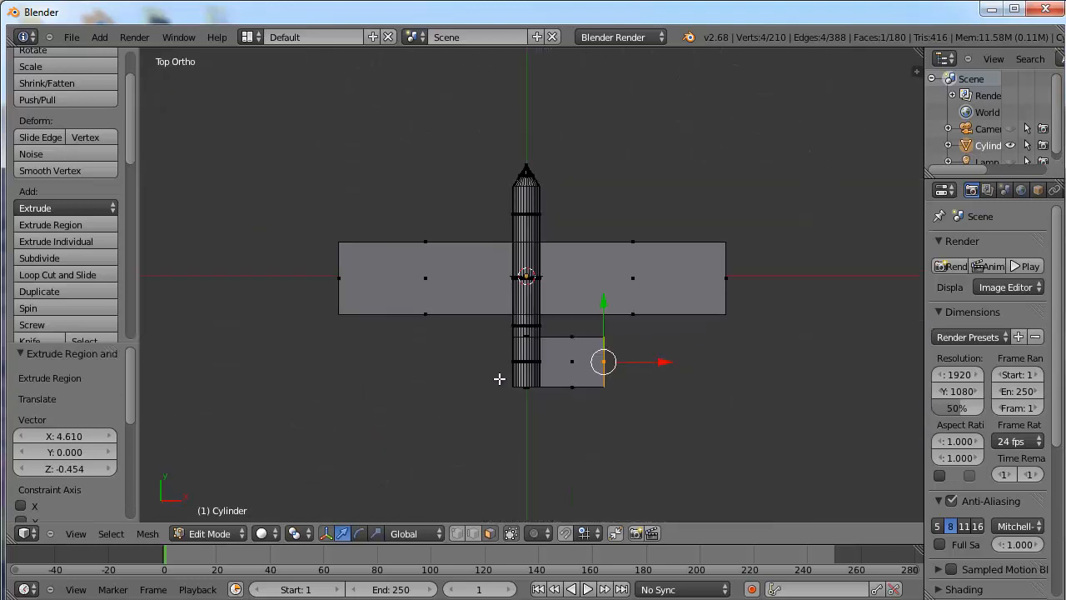
Select the matching face on the tail's negative X side and extrude it about -4.373 along X as the opposite tailplane.
{"action": "middle_click_drag", "start_coordinate": [499, 379], "coordinate": [571, 341]}
{"action": "scroll", "coordinate": [571, 341], "scroll_direction": "up", "scroll_amount": 4}
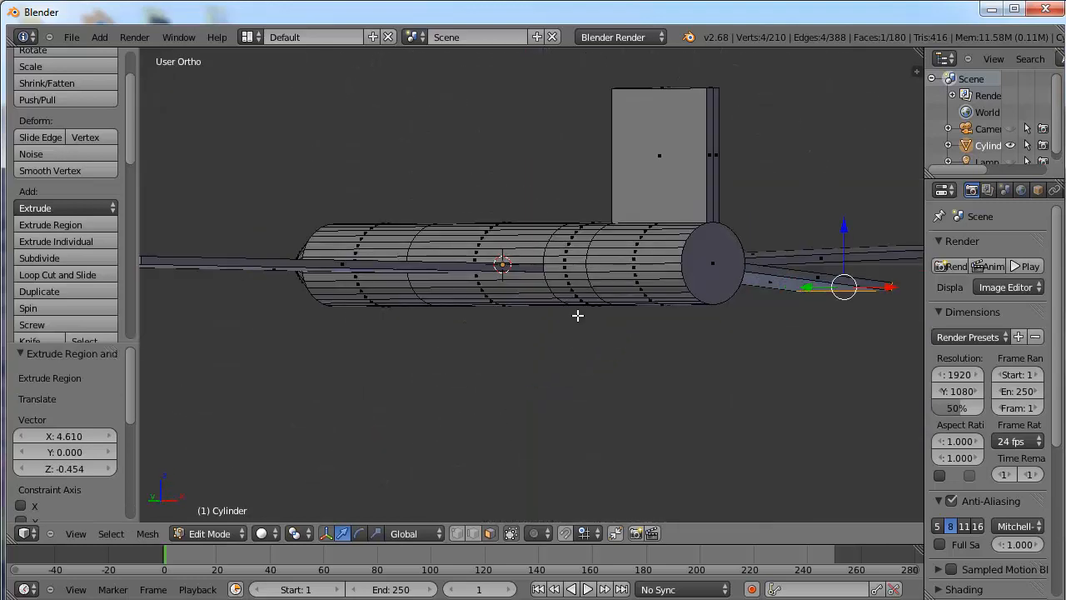
{"action": "right_click", "coordinate": [618, 265]}
{"action": "key", "text": "KP_7"}
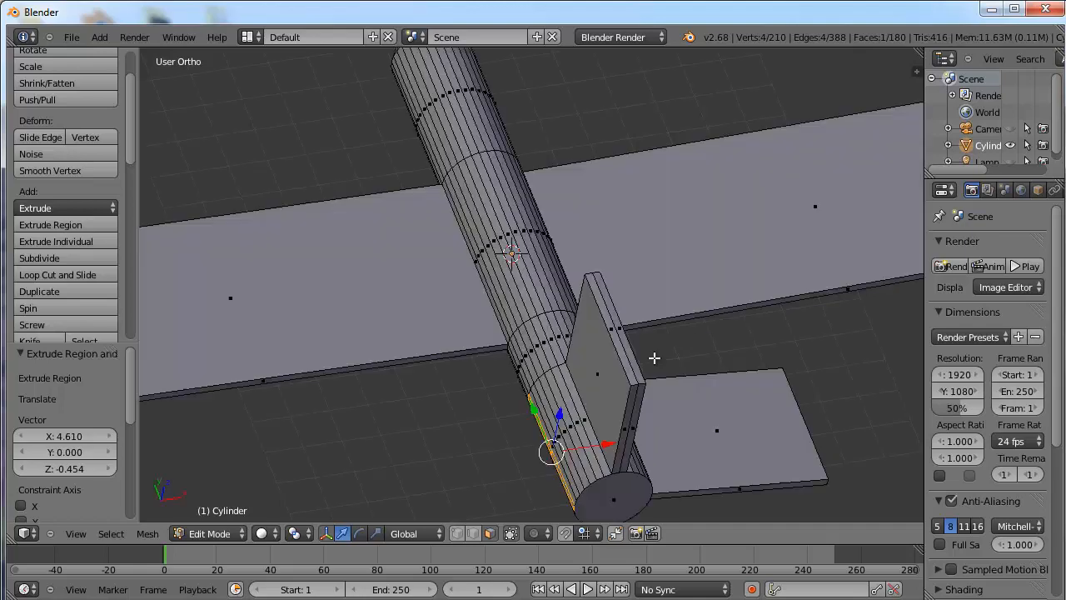
{"action": "scroll", "coordinate": [655, 358], "scroll_direction": "down", "scroll_amount": 5}
{"action": "key", "text": "e"}
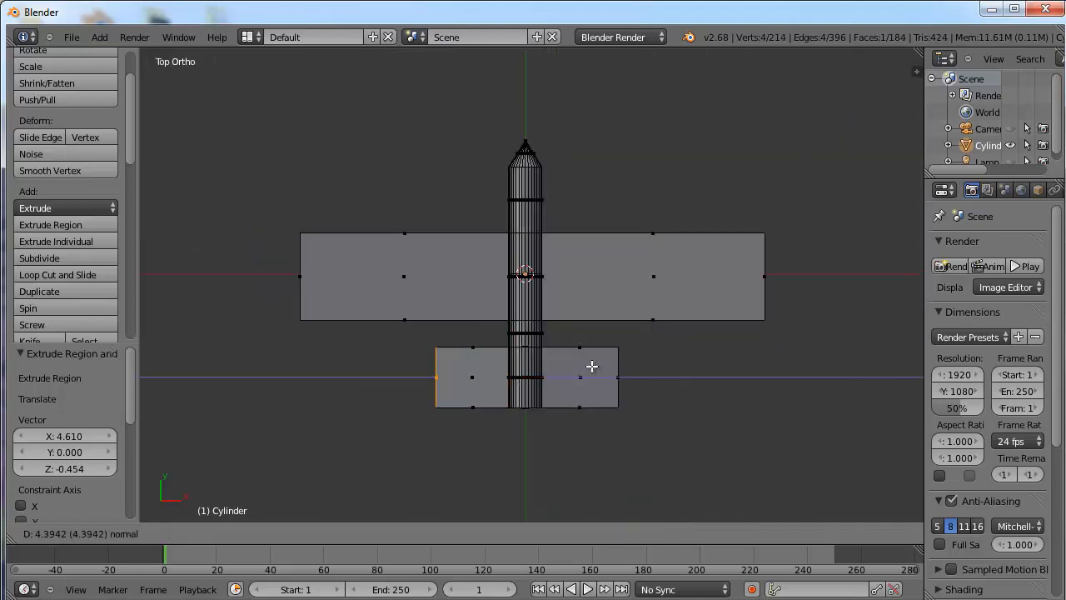
{"action": "left_click", "coordinate": [589, 363]}
Level the tailplanes by raising the negative X tip about 0.713 and the positive X tip about 0.671 along Z.
{"action": "middle_click_drag", "start_coordinate": [731, 375], "coordinate": [604, 344]}
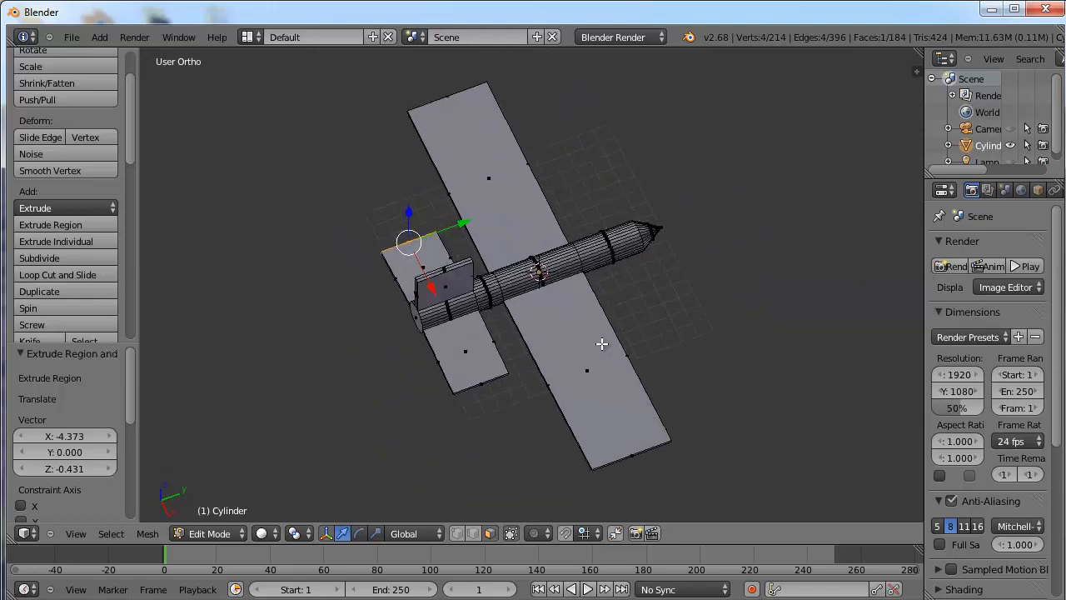
{"action": "scroll", "coordinate": [461, 269], "scroll_direction": "up", "scroll_amount": 3}
{"action": "scroll", "coordinate": [461, 269], "scroll_direction": "down", "scroll_amount": 1}
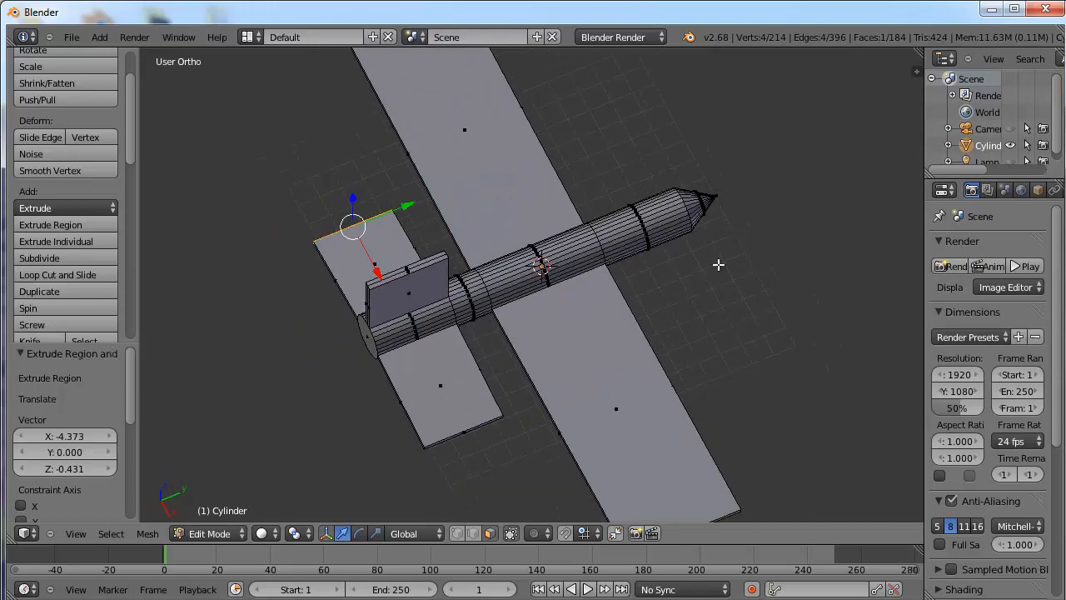
{"action": "middle_click_drag", "start_coordinate": [670, 286], "coordinate": [686, 236]}
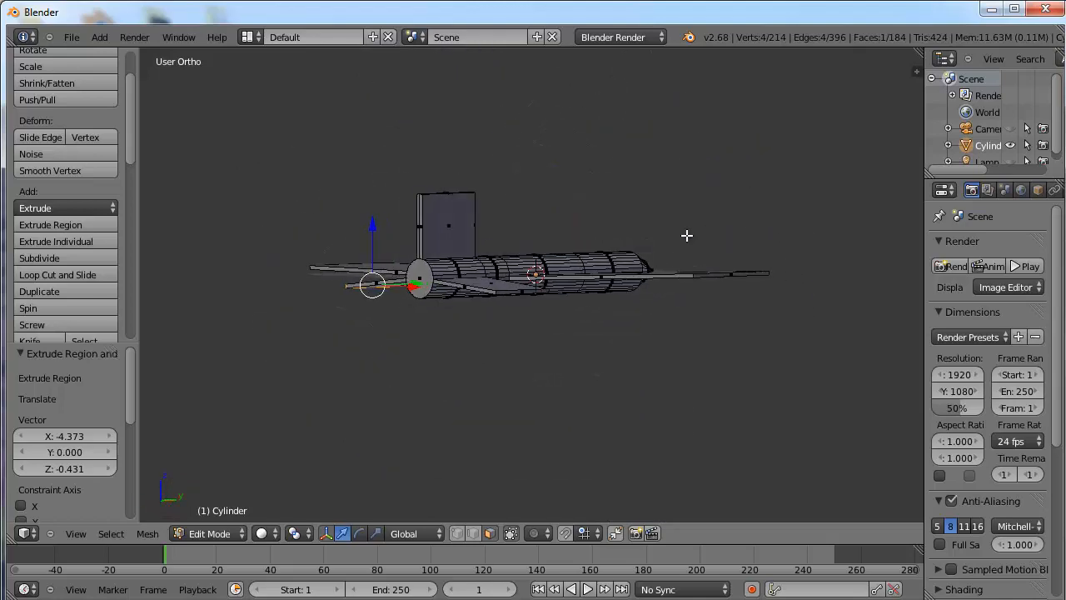
{"action": "left_click_drag", "start_coordinate": [367, 234], "coordinate": [374, 219]}
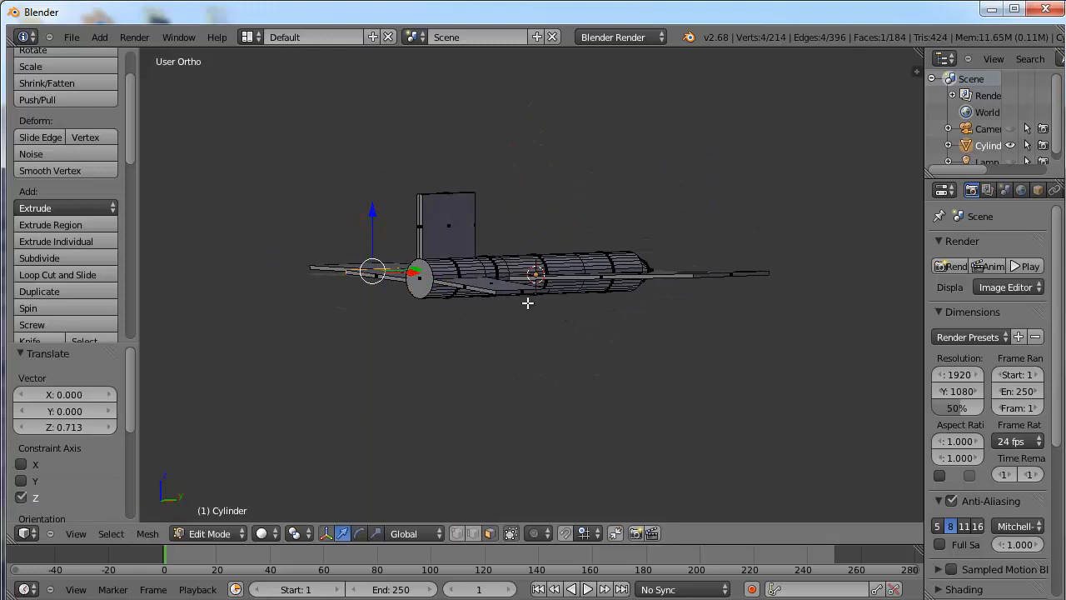
{"action": "left_click_drag", "start_coordinate": [522, 233], "coordinate": [525, 220]}
{"action": "middle_click_drag", "start_coordinate": [451, 403], "coordinate": [724, 425]}
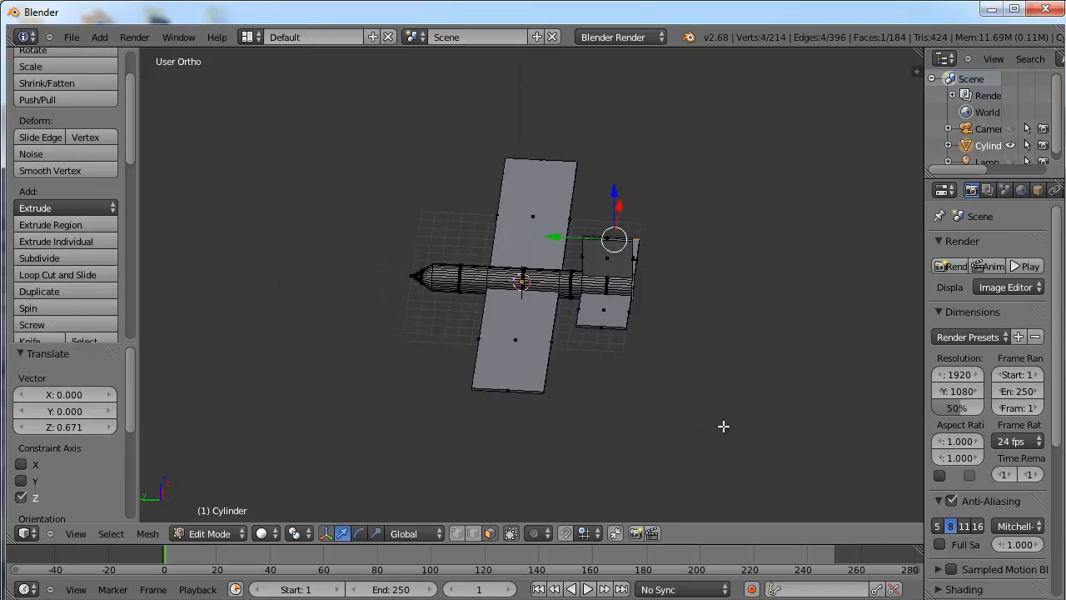